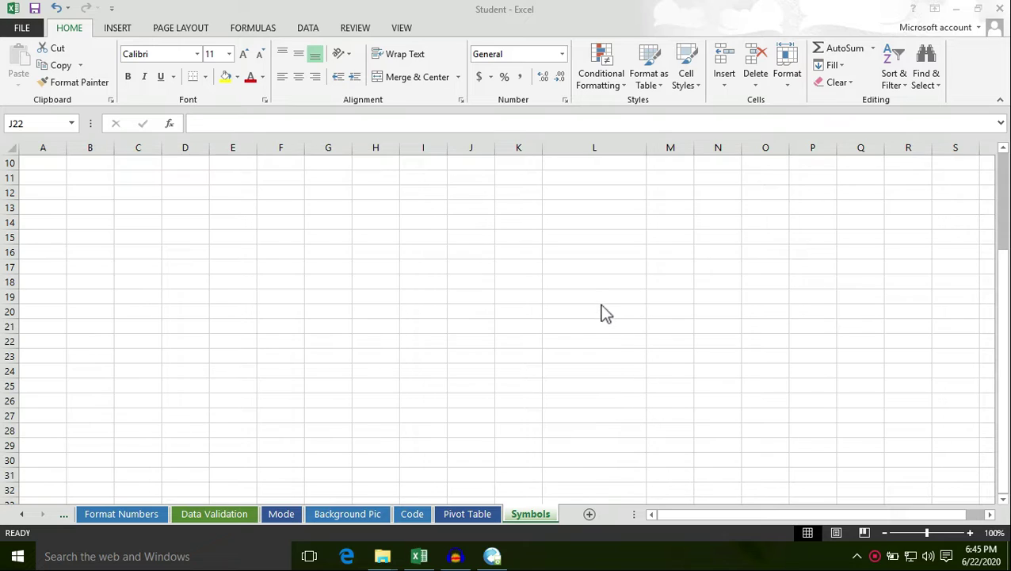
Select cell L18 on the Symbols sheet and bring up the Insert commands
click(581, 281)
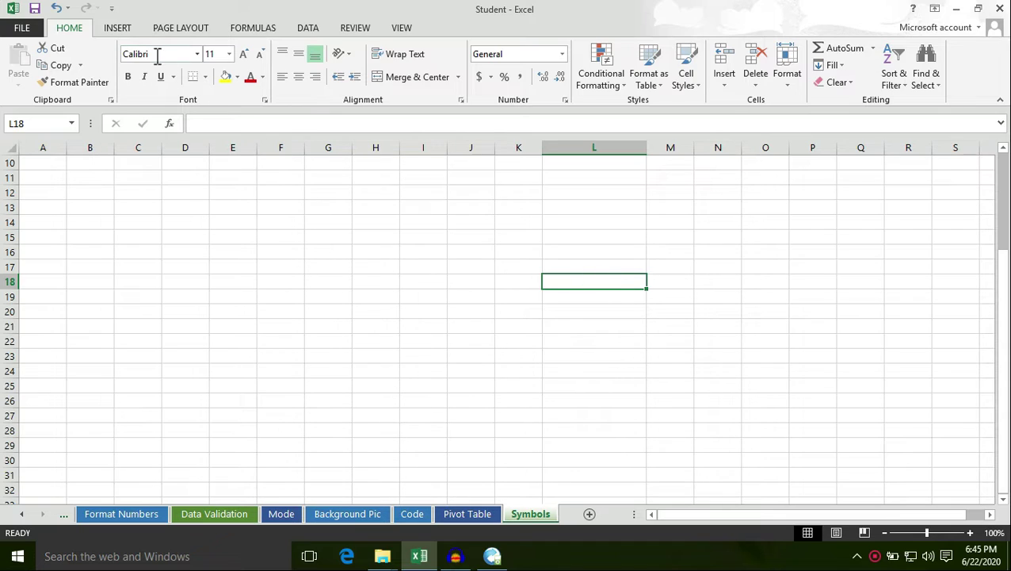
click(117, 28)
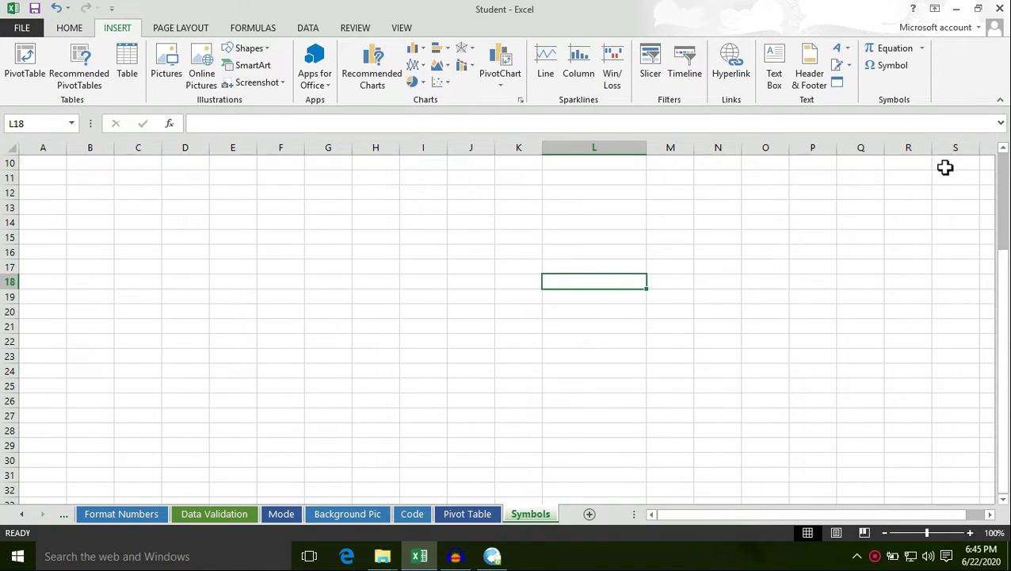
Insert the copyright sign © from the Symbol dialog into cell L18
click(878, 70)
drag(780, 58, 715, 87)
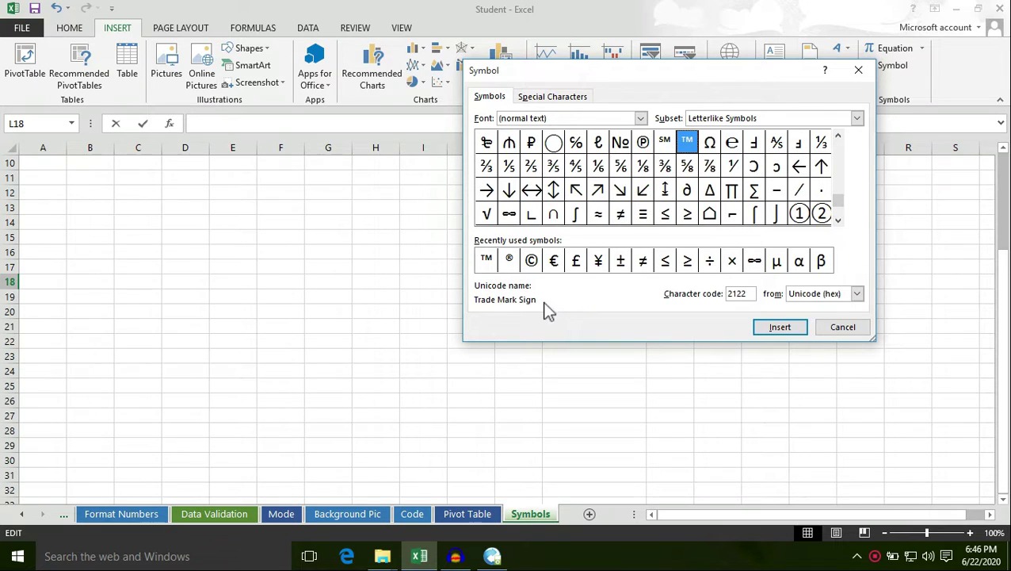
click(531, 261)
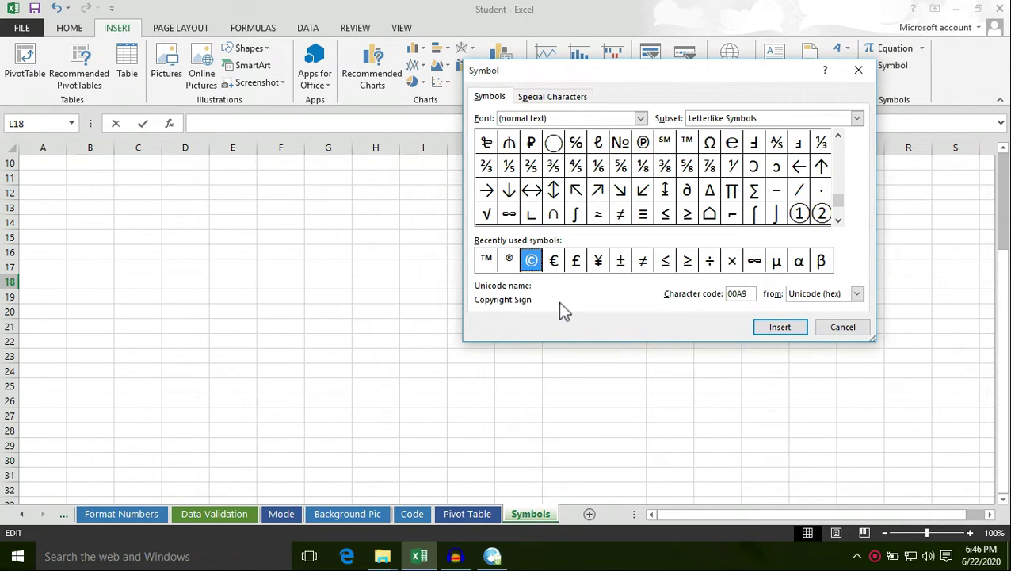
click(784, 329)
click(850, 330)
click(652, 331)
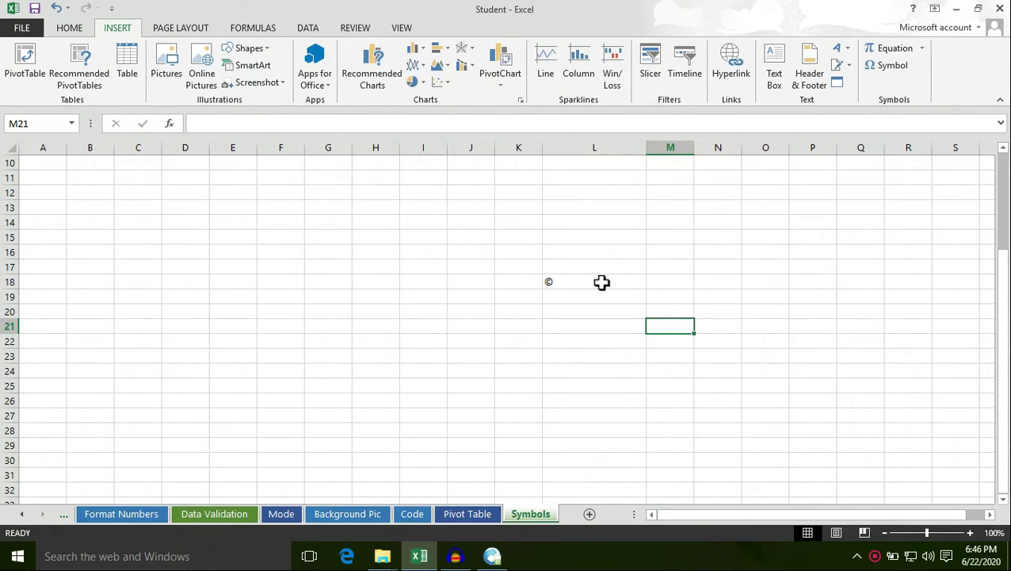
click(601, 282)
click(602, 298)
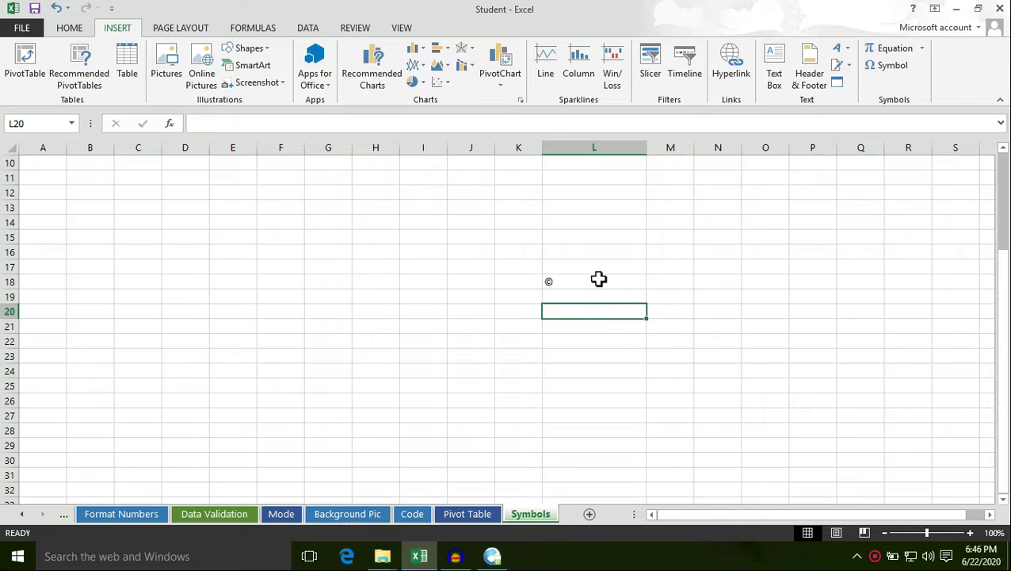
double_click(598, 281)
Replace the © in L18 with the word Data and reopen the cell for editing
key(BackSpace)
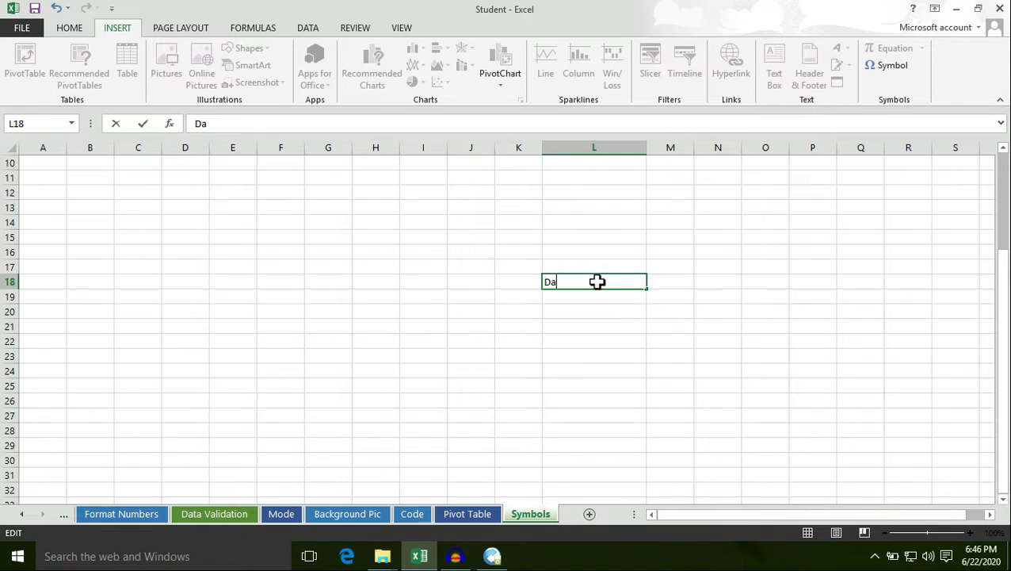
text(ta)
key(Return)
double_click(591, 280)
click(599, 356)
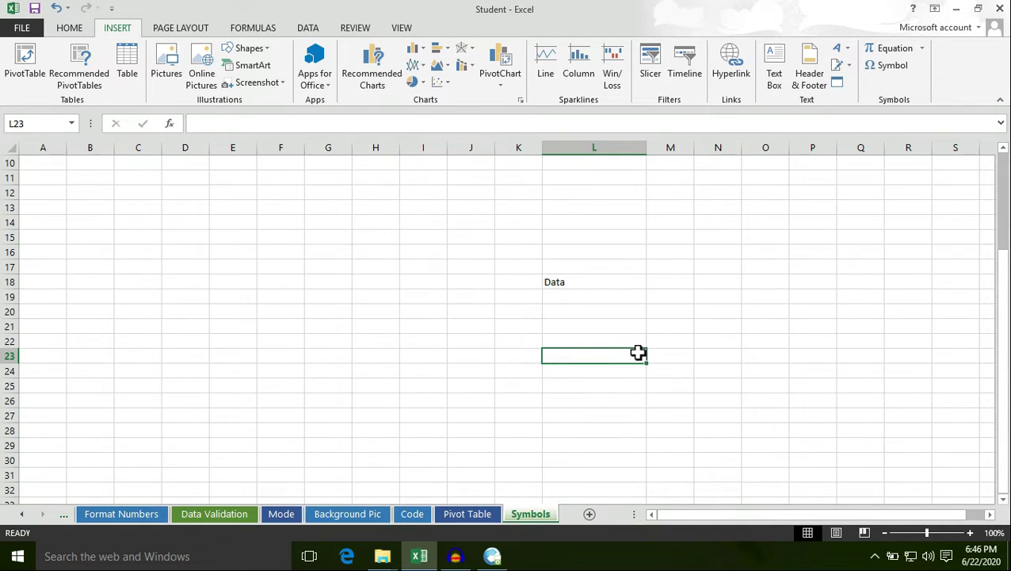
drag(639, 353, 639, 369)
click(552, 286)
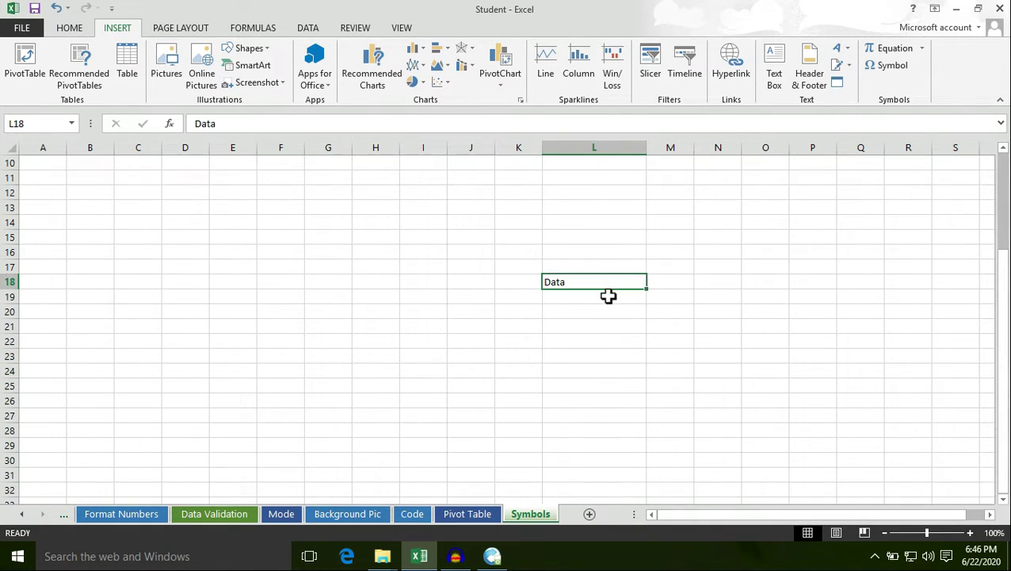
drag(594, 295, 591, 287)
double_click(591, 284)
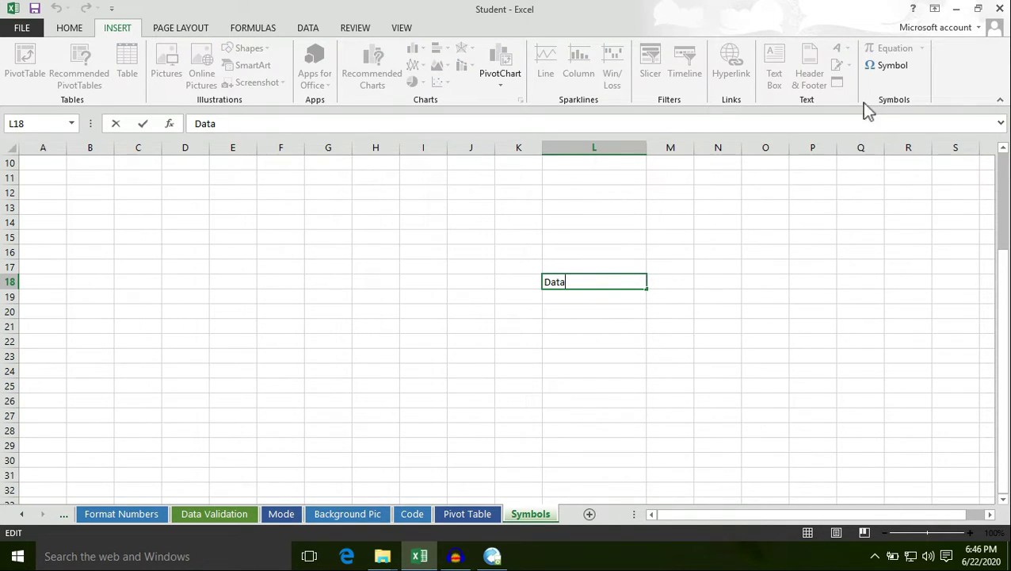
click(894, 71)
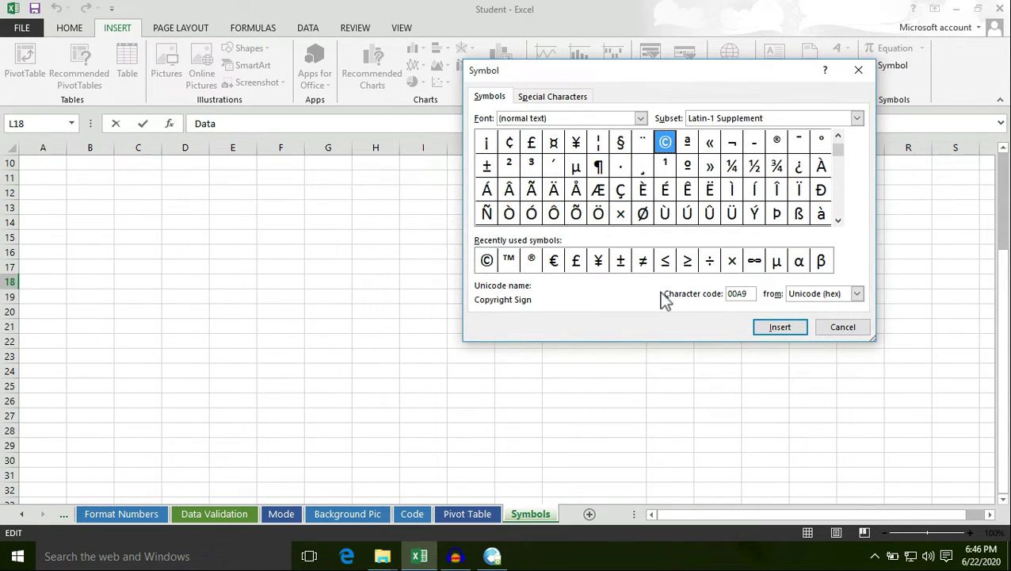
click(487, 262)
click(786, 329)
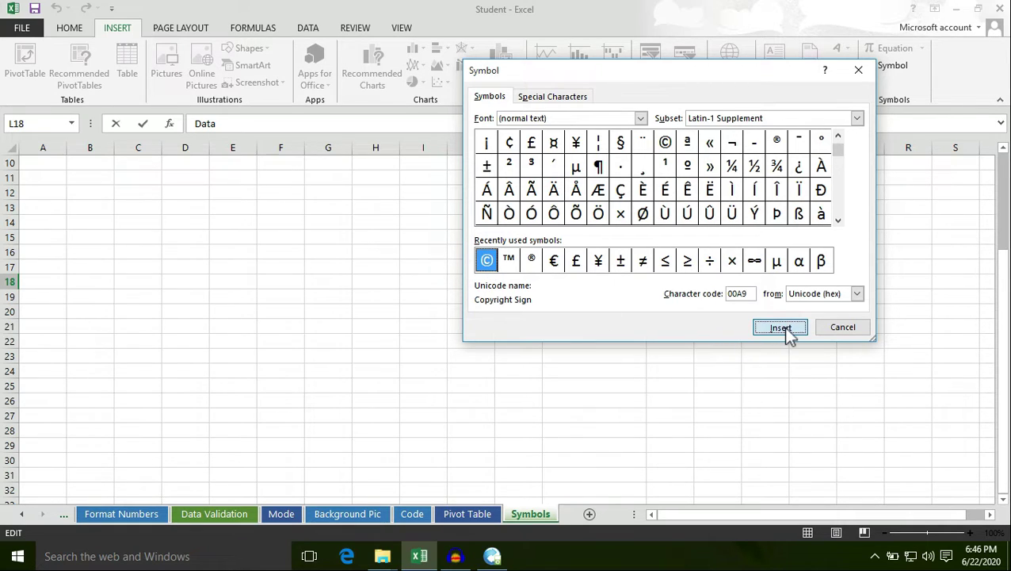
click(844, 330)
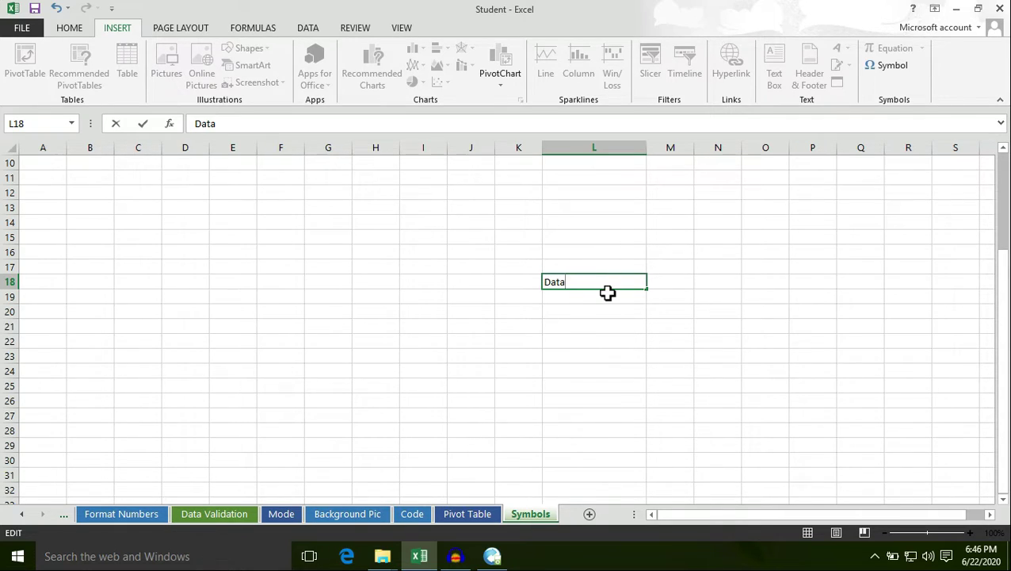
click(602, 339)
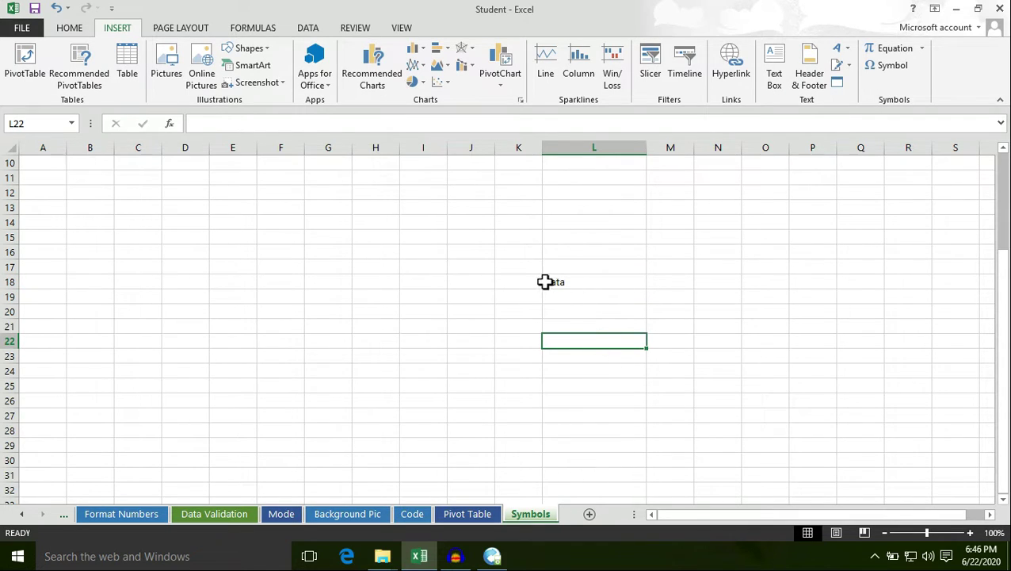
click(612, 282)
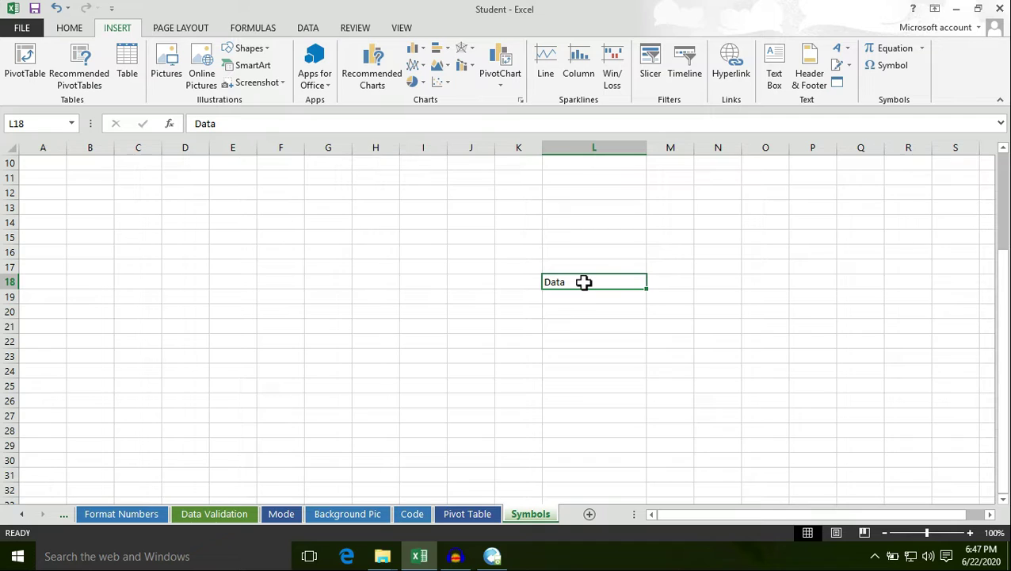
Insert ® after Data in L18, then edit the text to read Data Technology
double_click(583, 282)
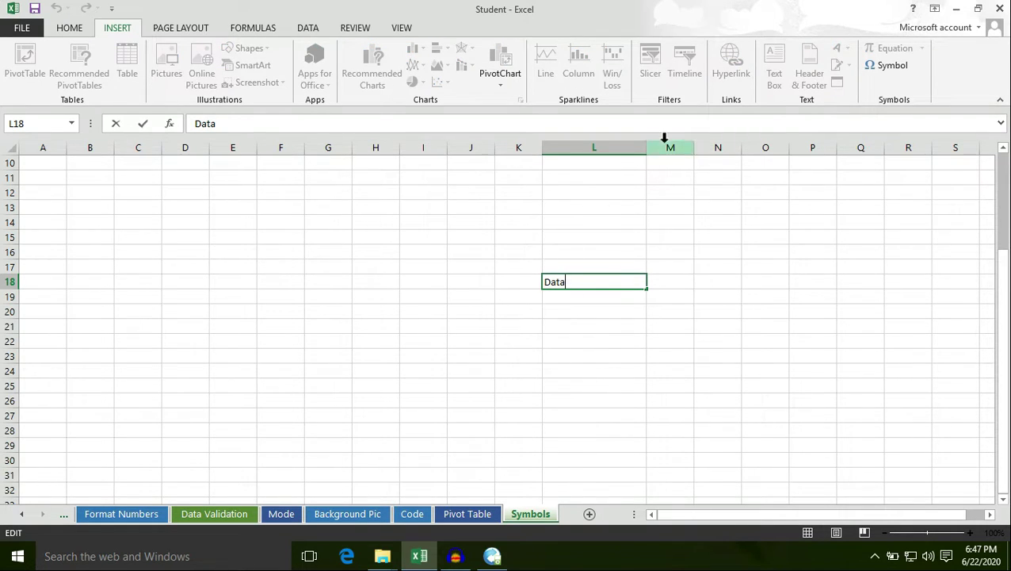
click(890, 68)
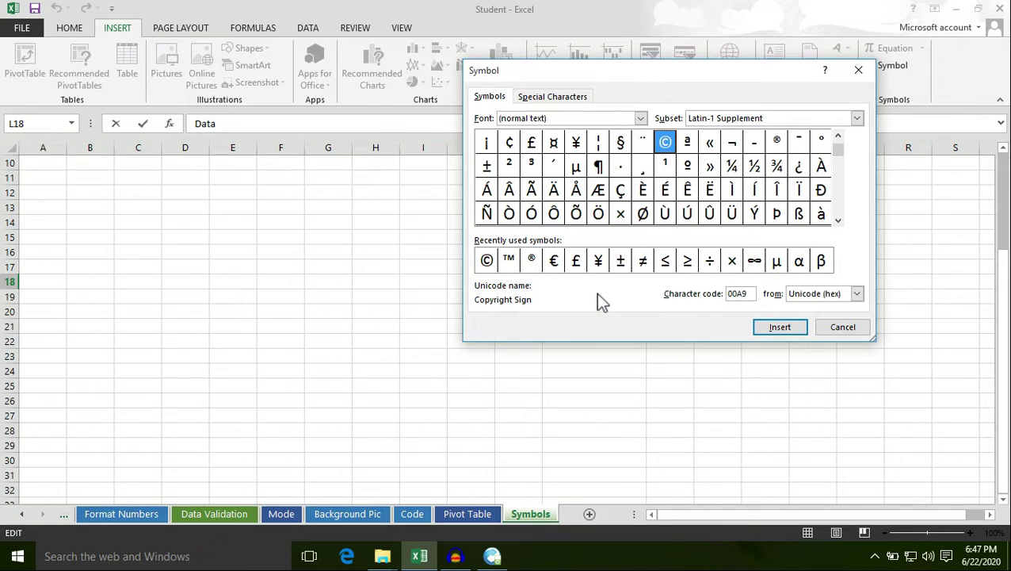
click(532, 261)
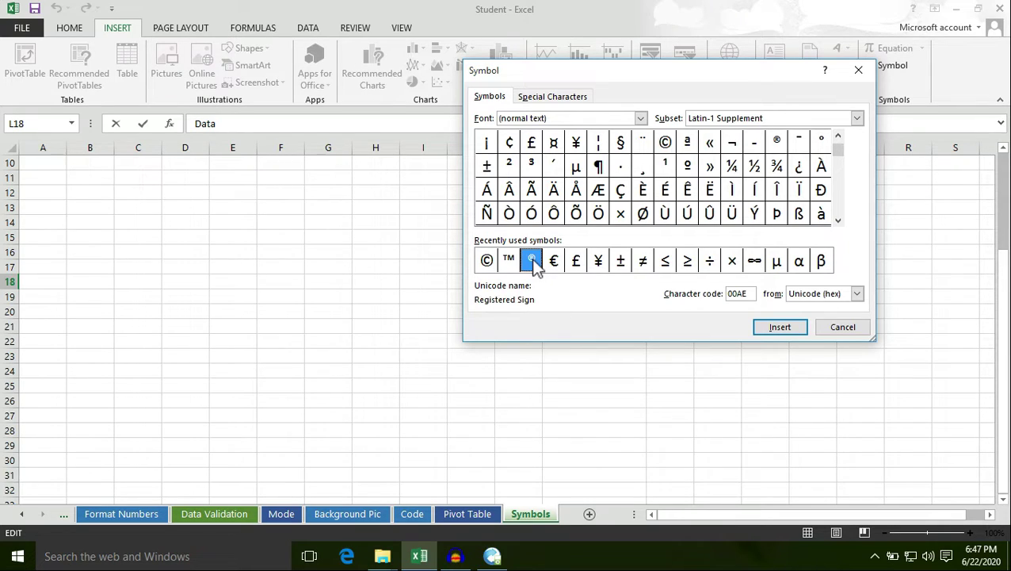
click(795, 330)
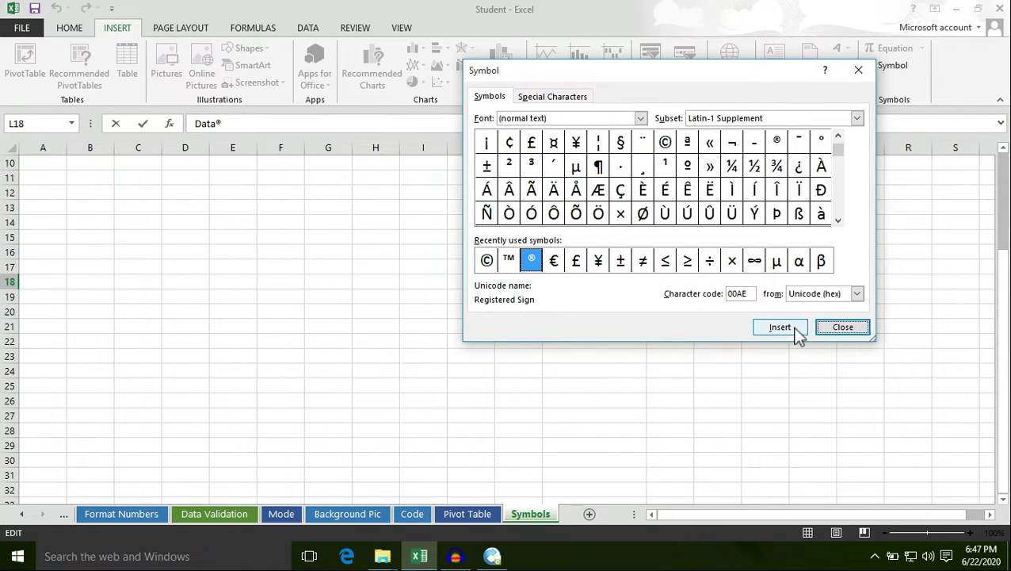
click(842, 329)
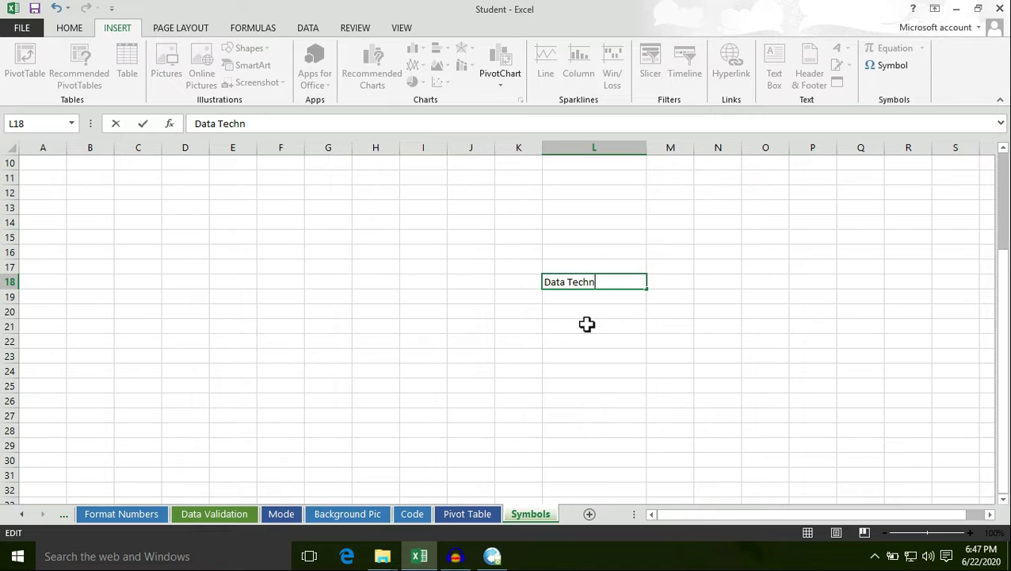
text(ogy)
click(587, 325)
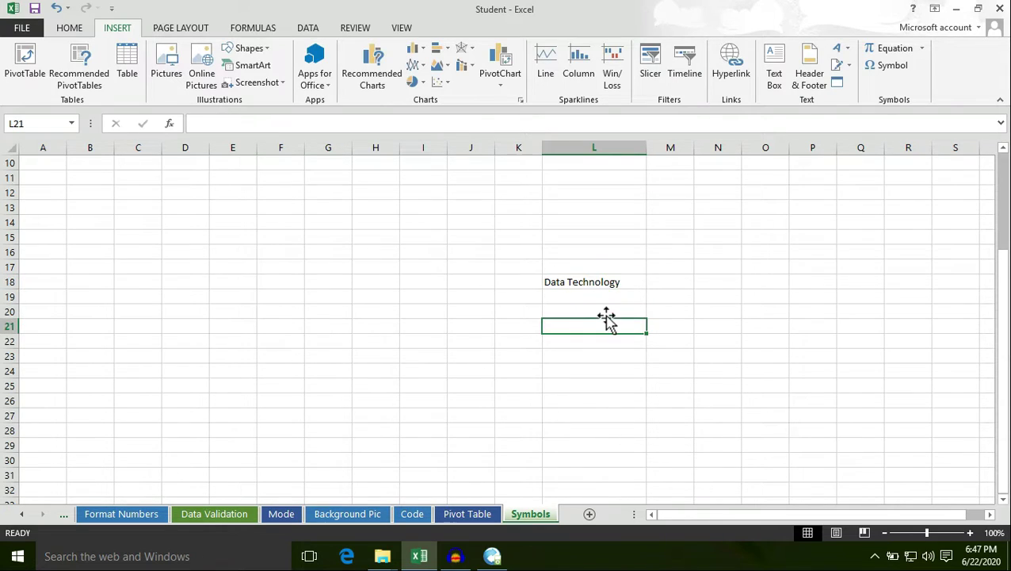
click(583, 284)
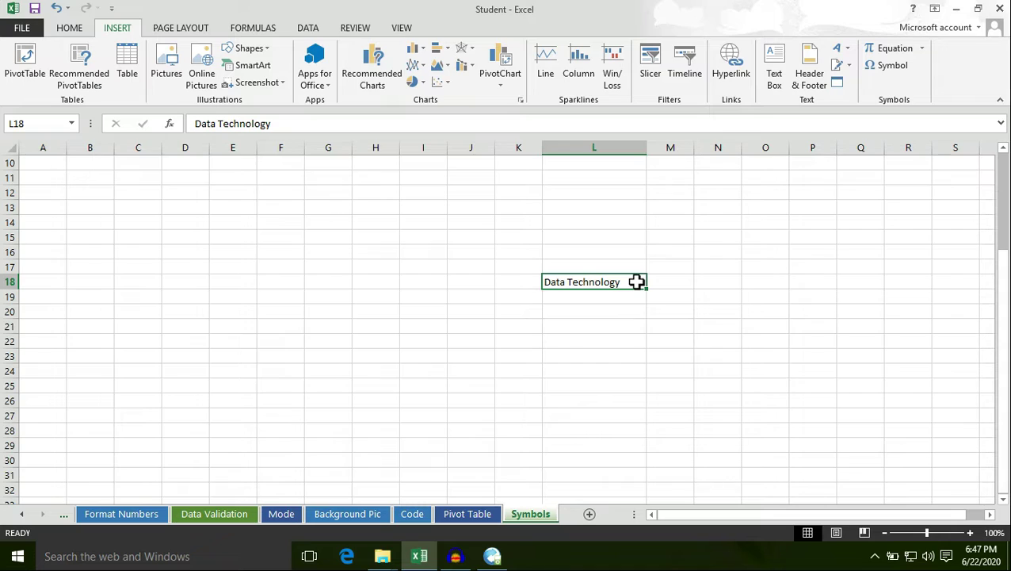
double_click(630, 283)
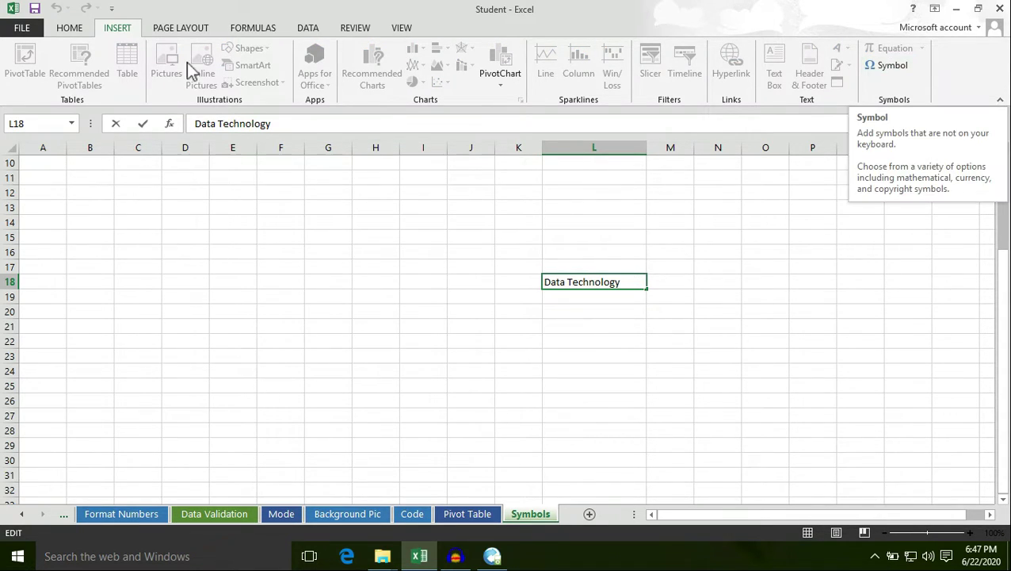
Append the trademark sign ™ after Data Technology in L18 and commit it by selecting L16
click(887, 68)
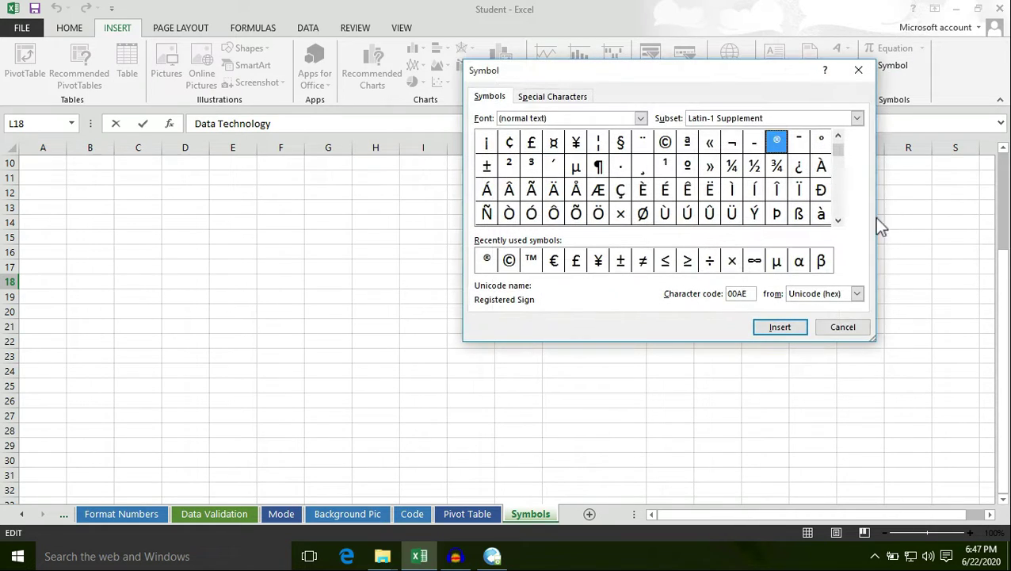
click(533, 261)
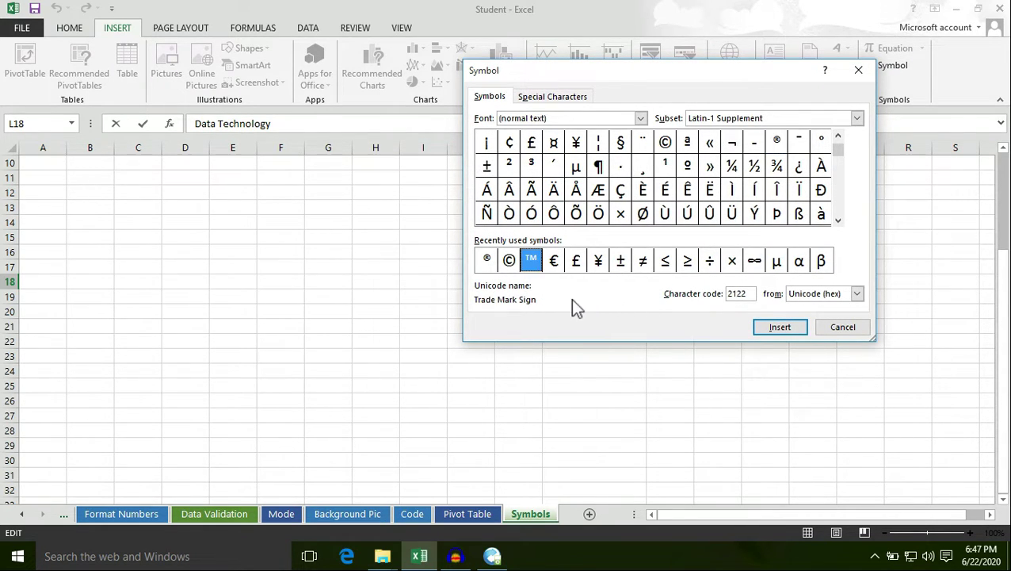
click(783, 330)
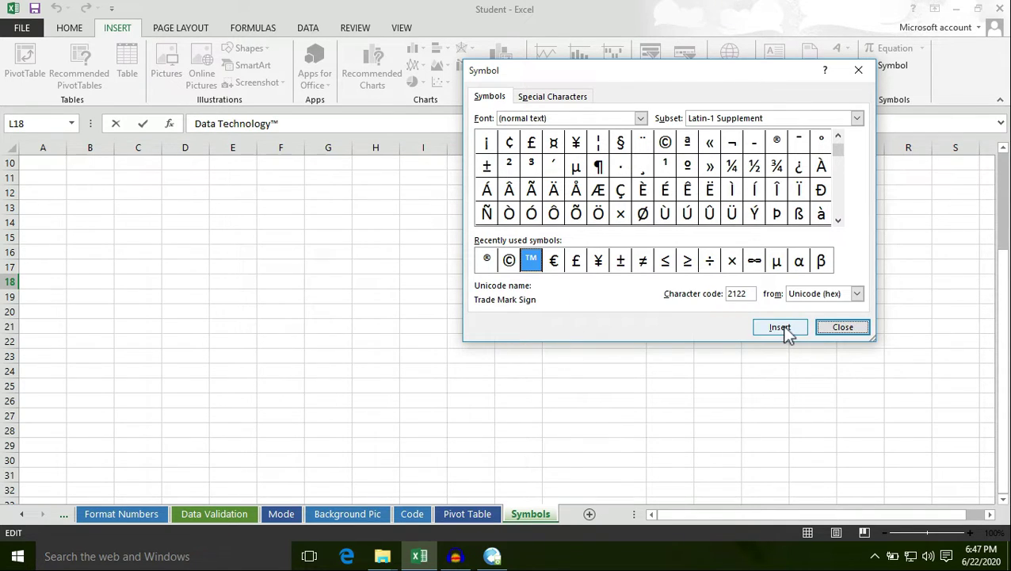
click(843, 327)
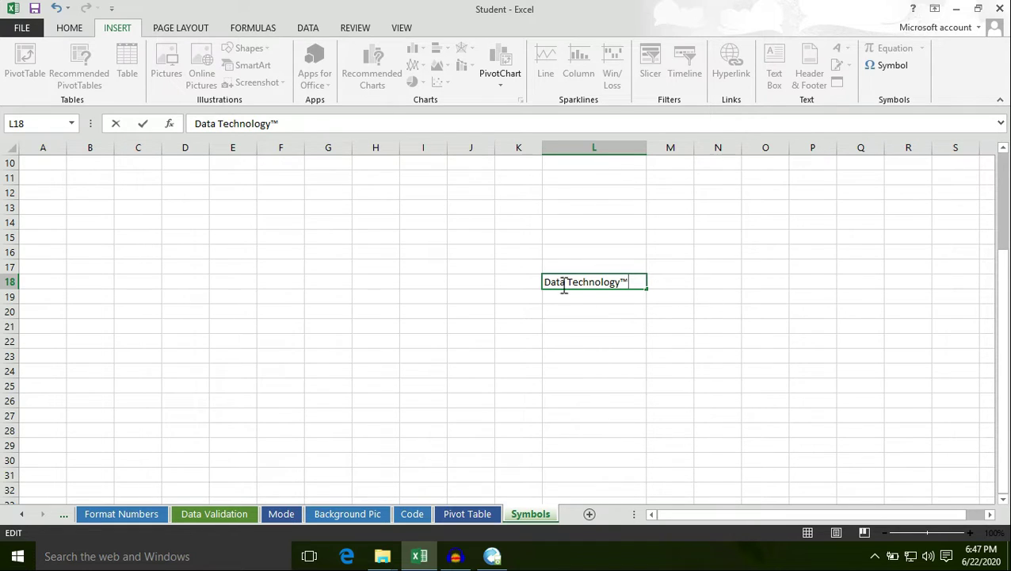
click(578, 255)
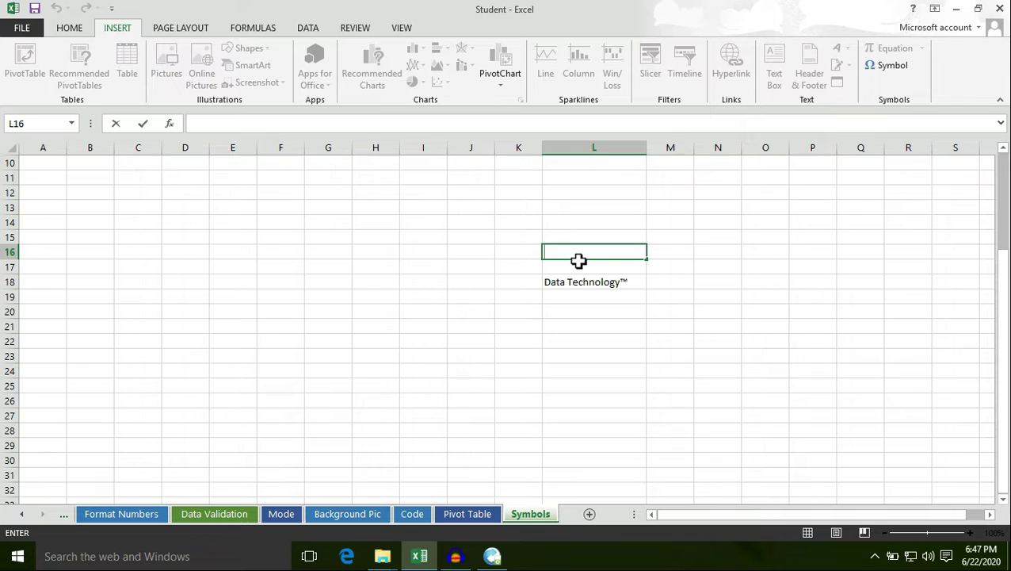
Enter the word Data in cell L16 and reopen it for editing
text(Data)
key(Return)
key(Return)
key(Return)
key(Return)
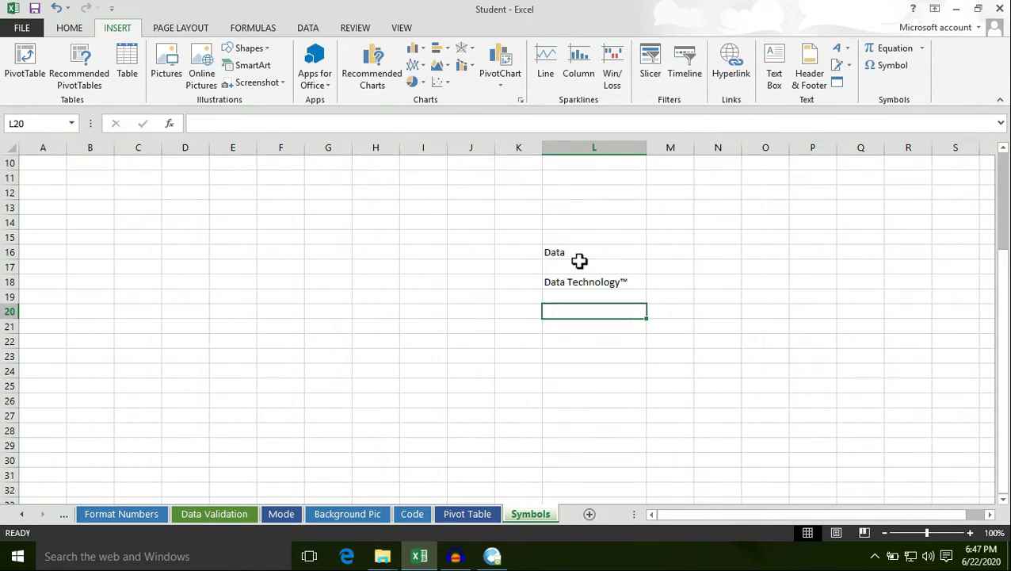
click(605, 250)
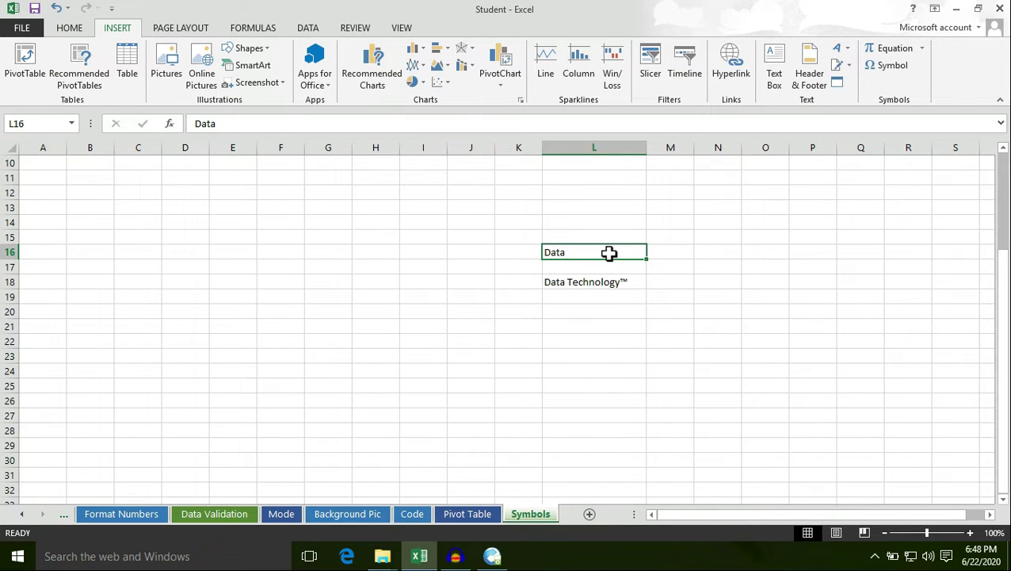
double_click(608, 252)
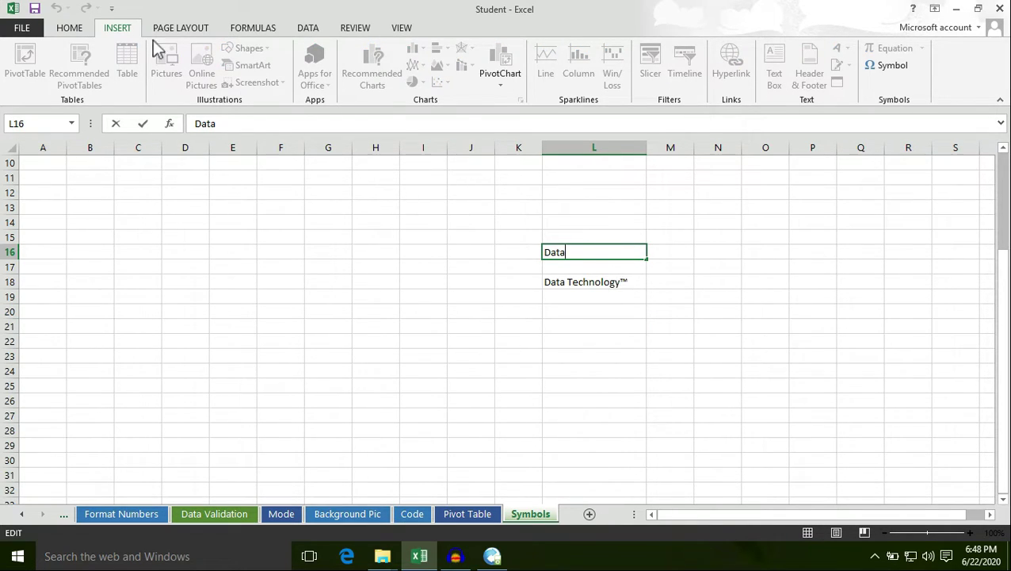
Append the registered sign ® after Data in L16 and commit the entry
click(891, 69)
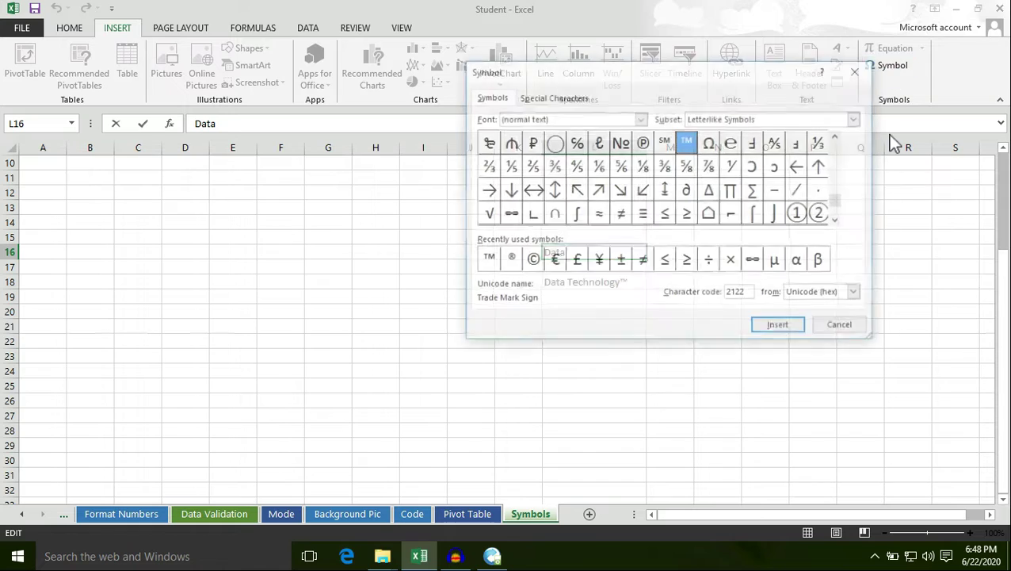
mouse_move(707, 79)
mouse_down()
mouse_move(856, 75)
mouse_move(699, 78)
mouse_up()
click(660, 256)
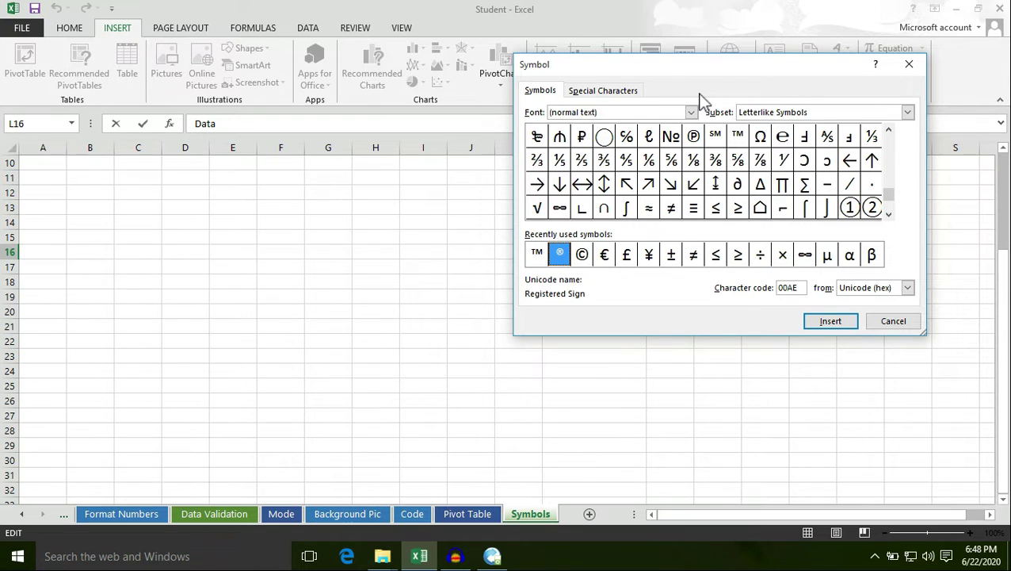
click(834, 321)
click(898, 322)
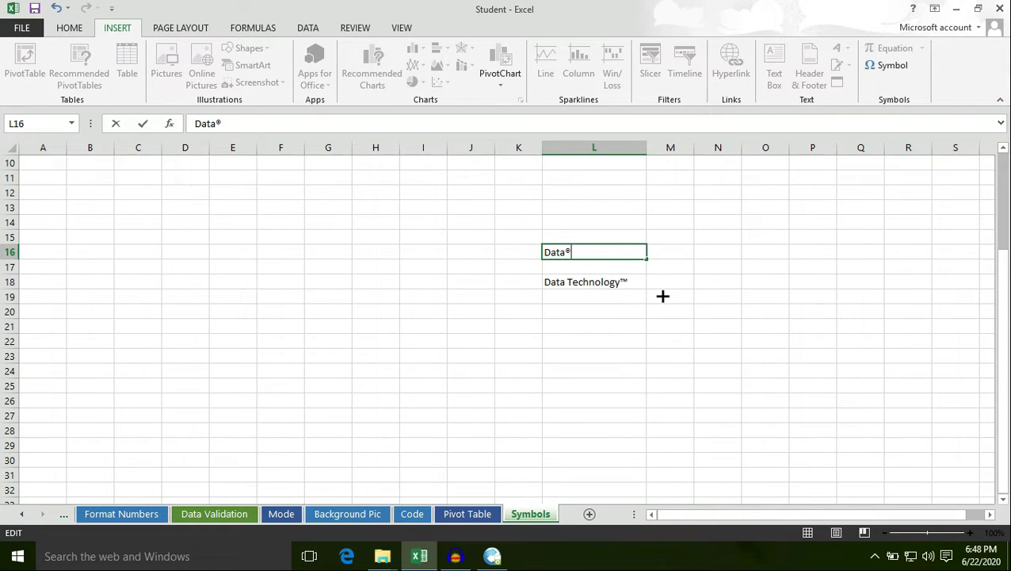
click(574, 222)
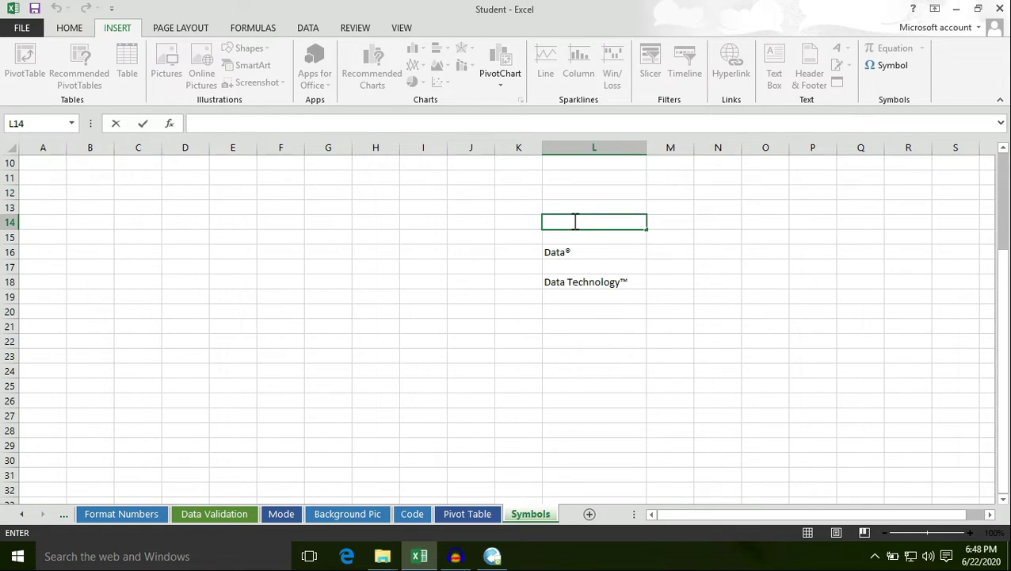
Set Data Technology™ in L18 to font size 16 and widen column L to about 21.86
double_click(631, 282)
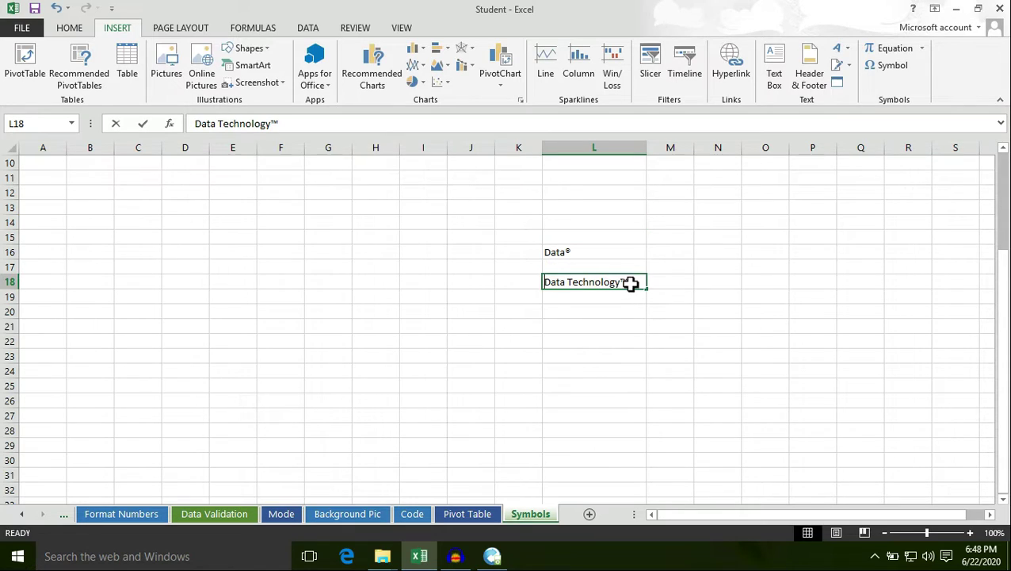
drag(631, 282, 546, 283)
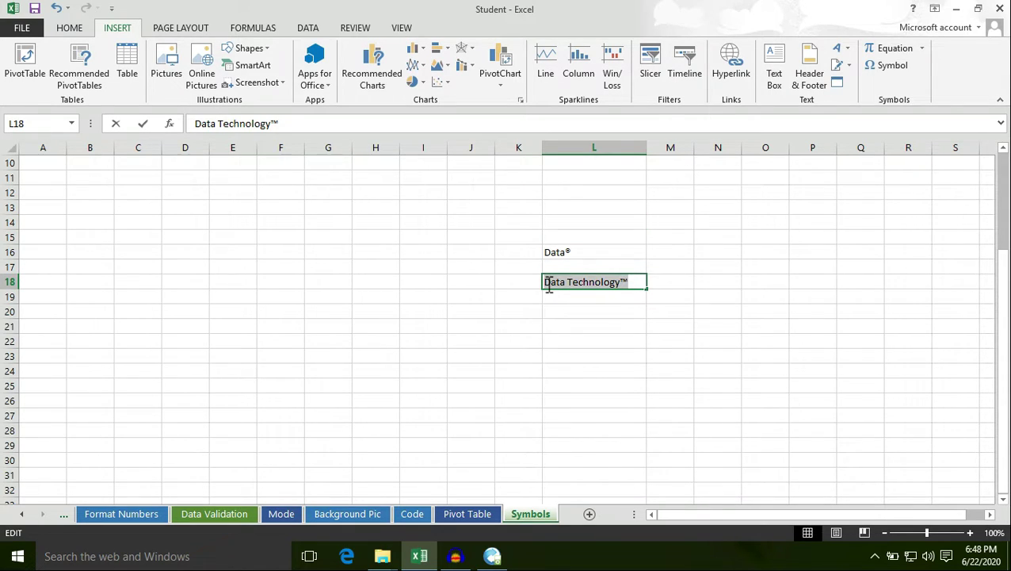
click(69, 27)
click(229, 54)
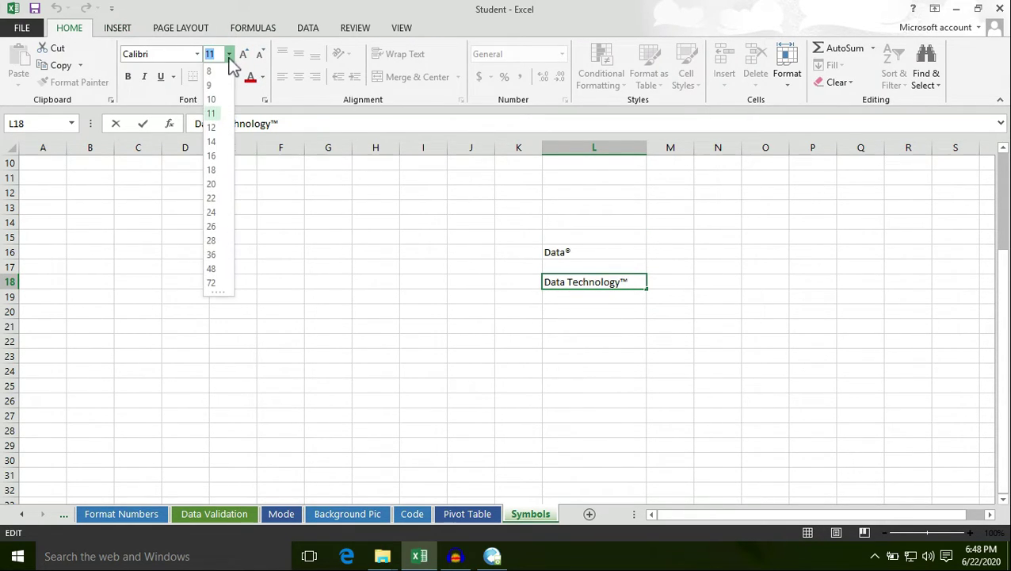
click(223, 158)
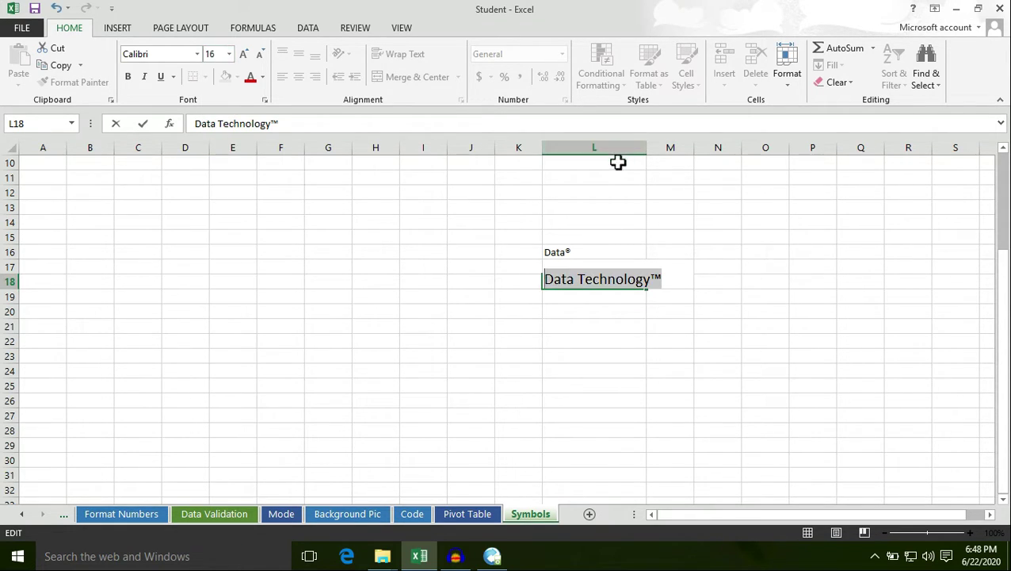
click(653, 181)
drag(646, 147, 659, 149)
click(643, 285)
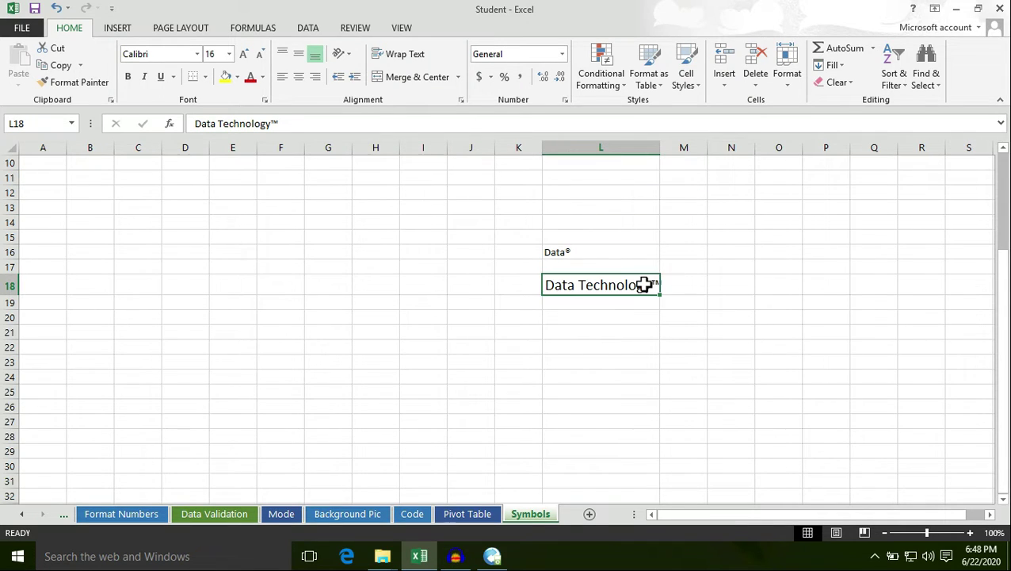
Apply Bernard MT Condensed to Data Technology™ and widen column L slightly more
click(196, 54)
scroll(178, 127, up, 3)
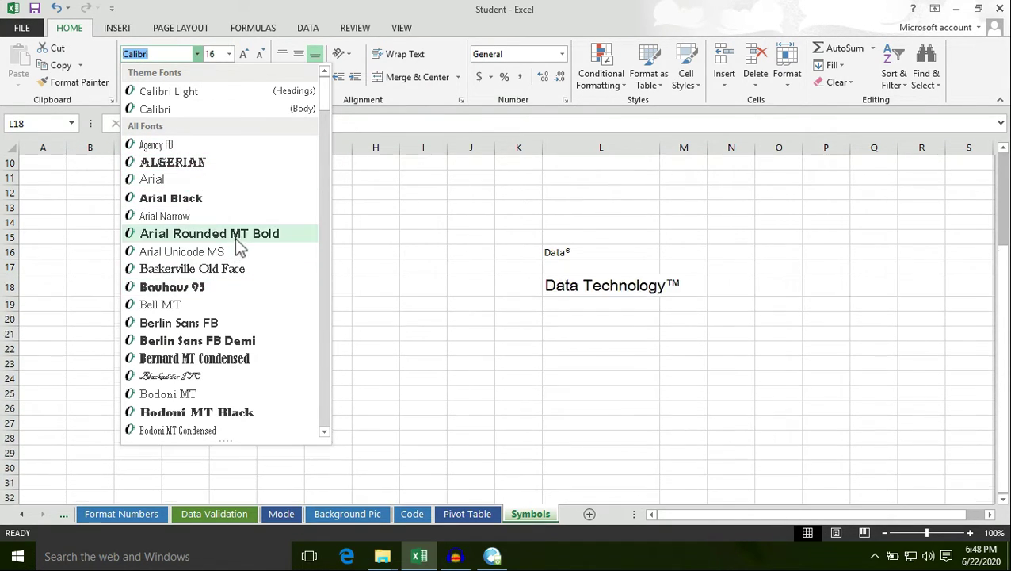
scroll(252, 337, down, 1)
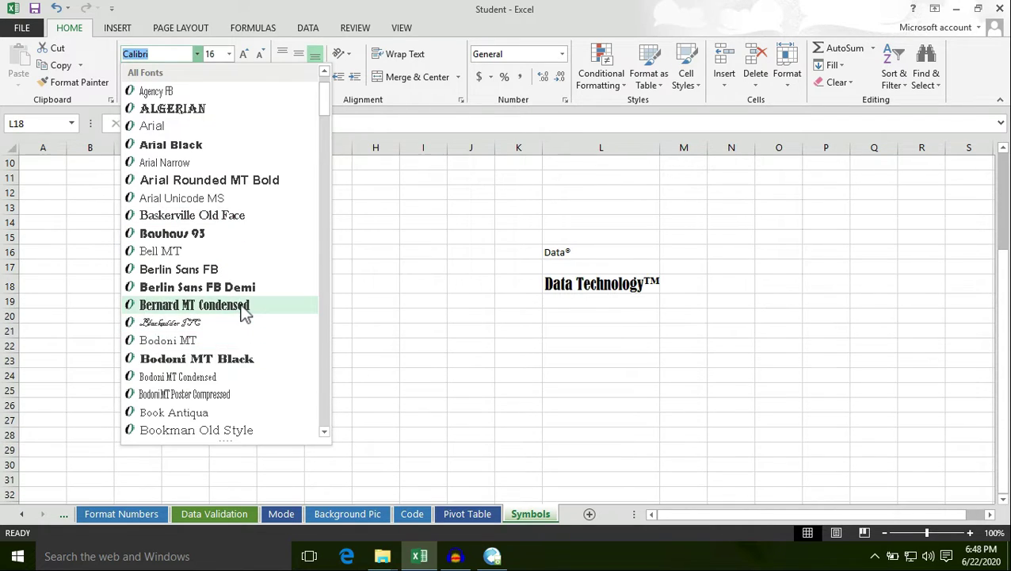
click(245, 313)
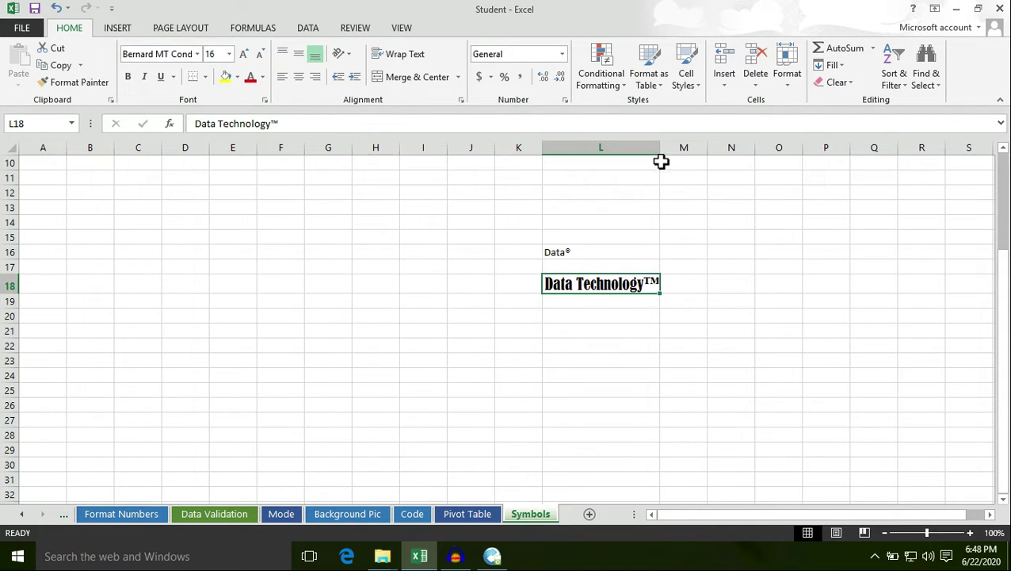
drag(659, 151, 673, 151)
Change the font of Data® in cell L16 to Bodoni MT Black
click(598, 252)
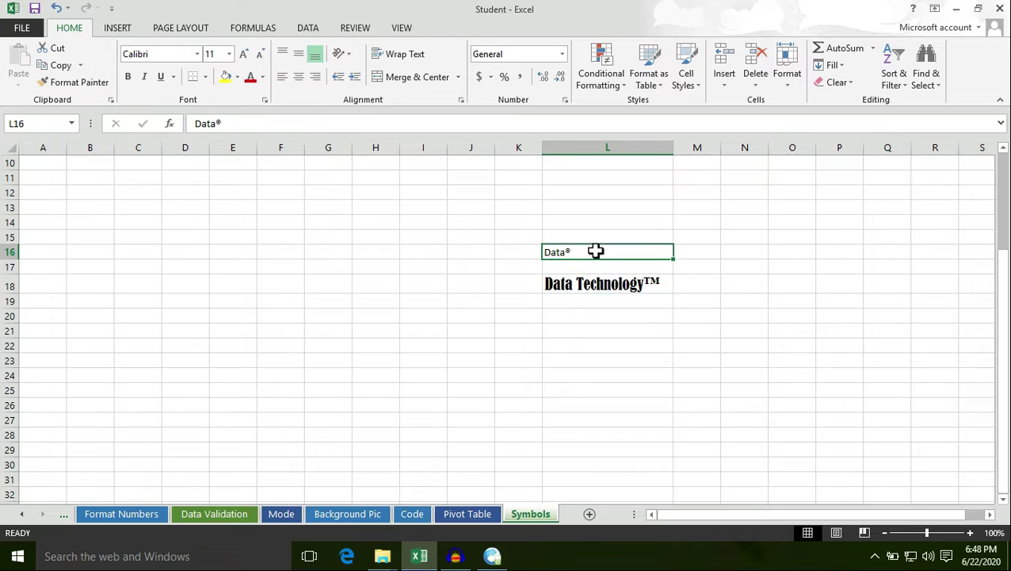
click(196, 54)
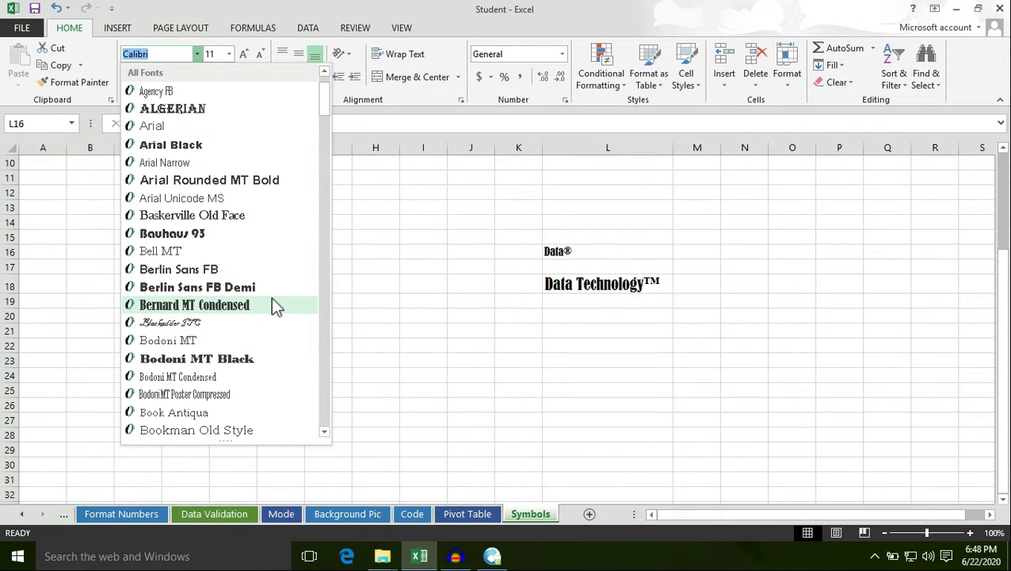
scroll(273, 306, down, 2)
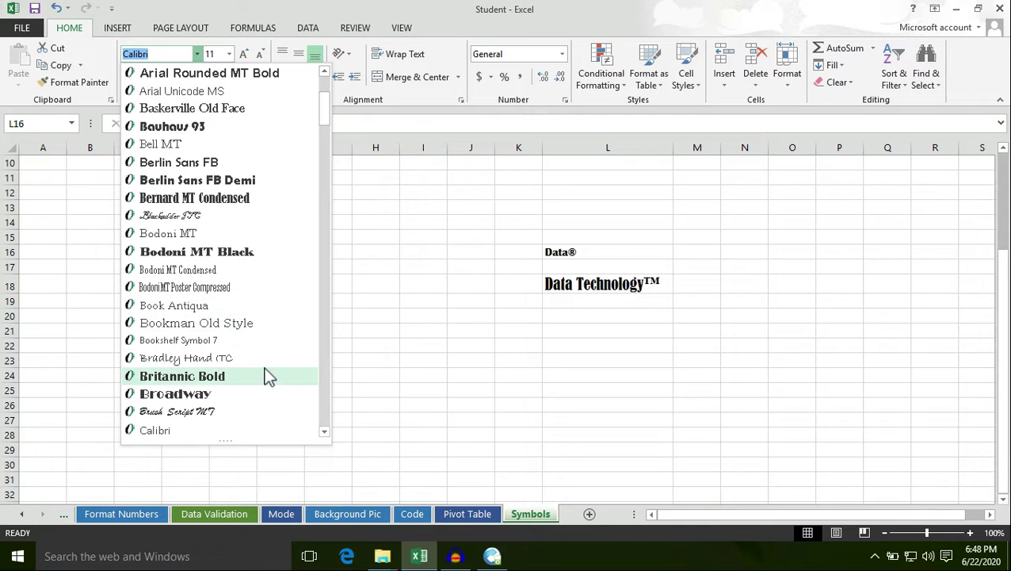
scroll(263, 377, up, 3)
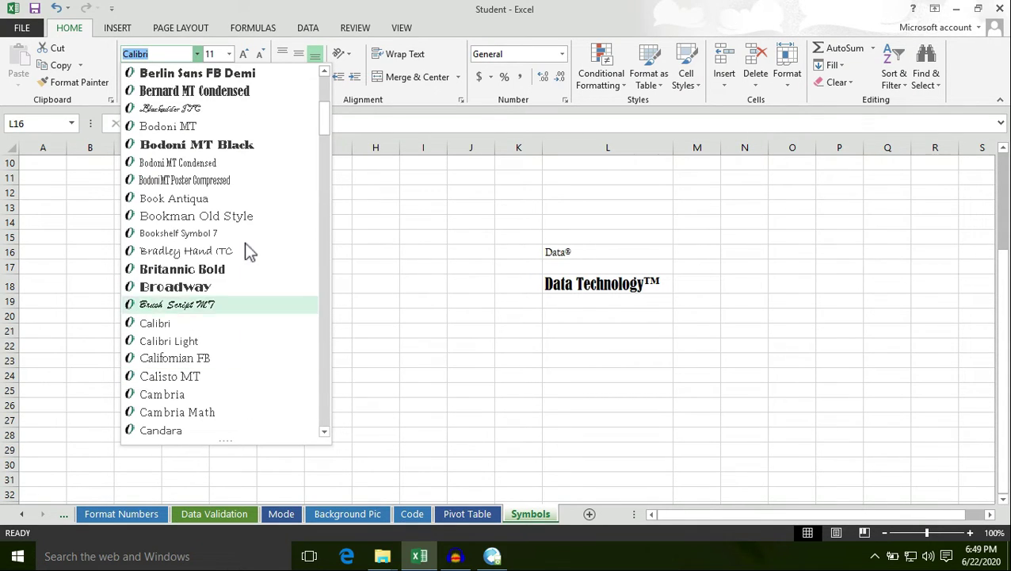
scroll(262, 329, up, 5)
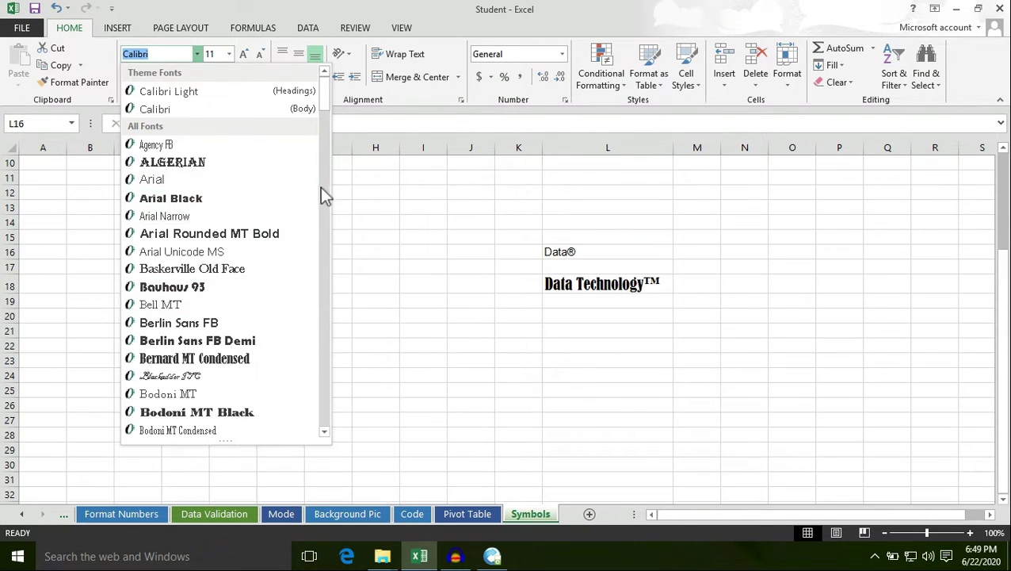
click(323, 187)
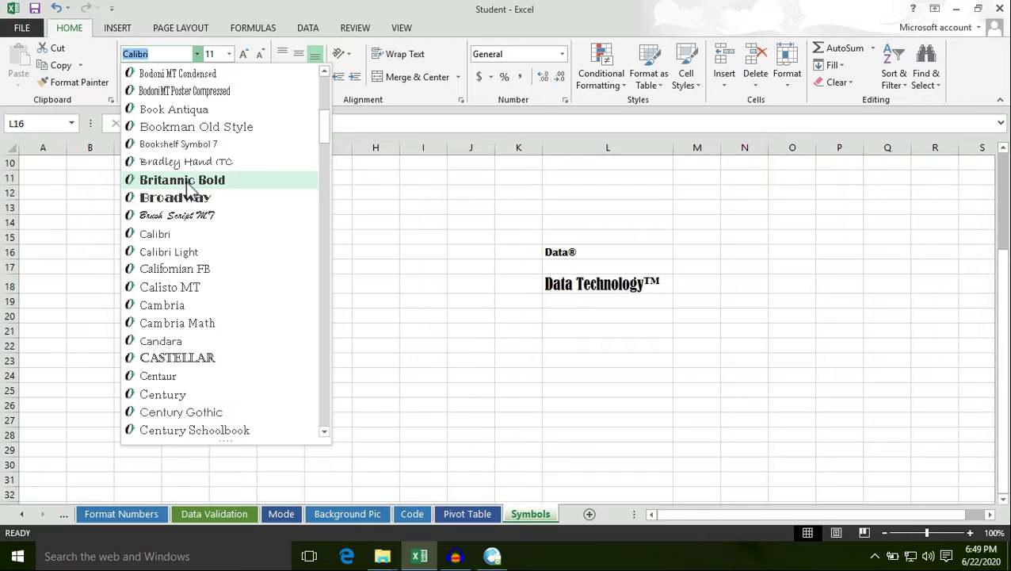
scroll(247, 234, up, 3)
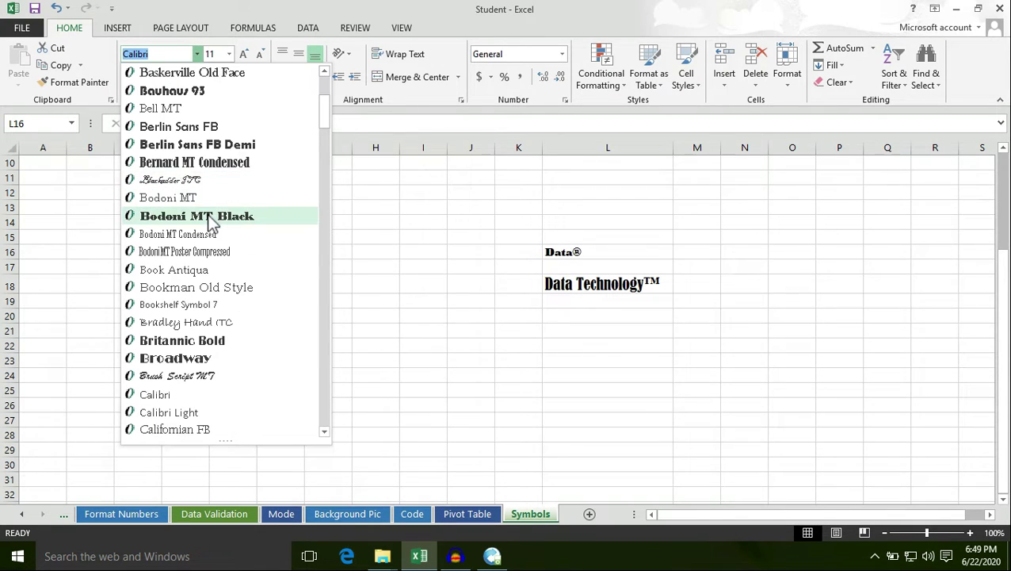
click(197, 215)
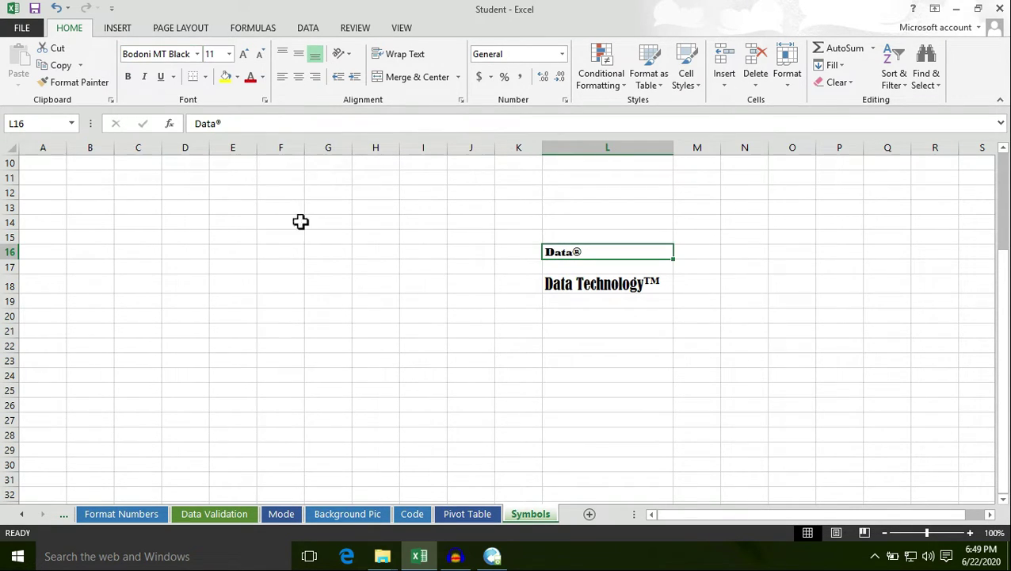
click(597, 268)
Enter the word Technology in cell L15 in plain Calibri and reopen it for editing
click(557, 315)
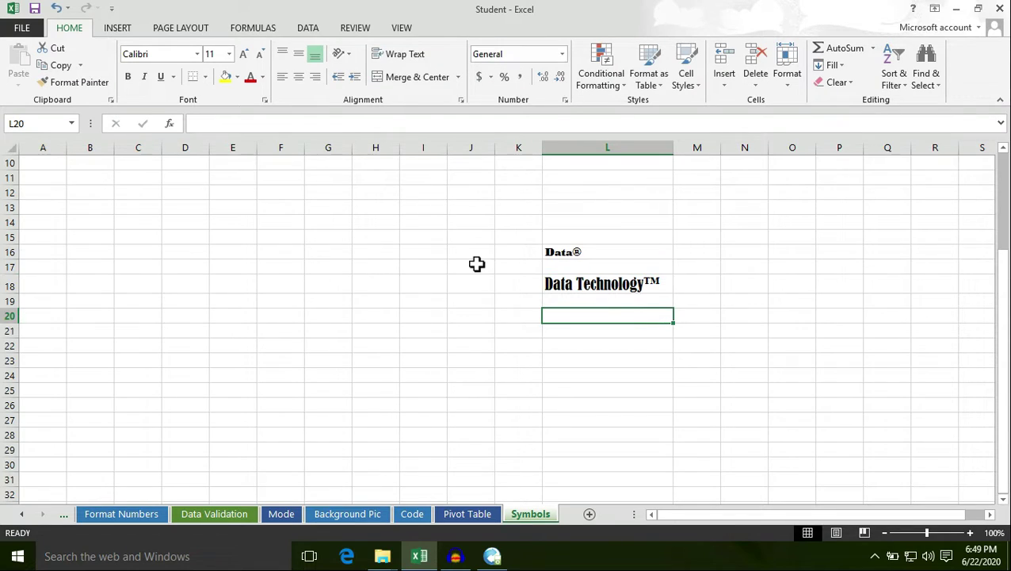
click(618, 253)
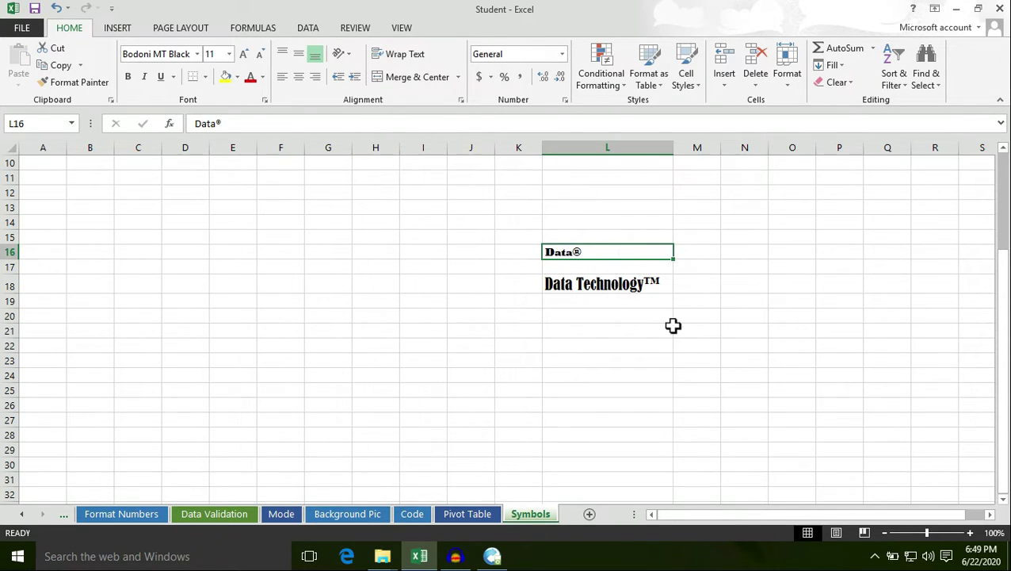
click(569, 236)
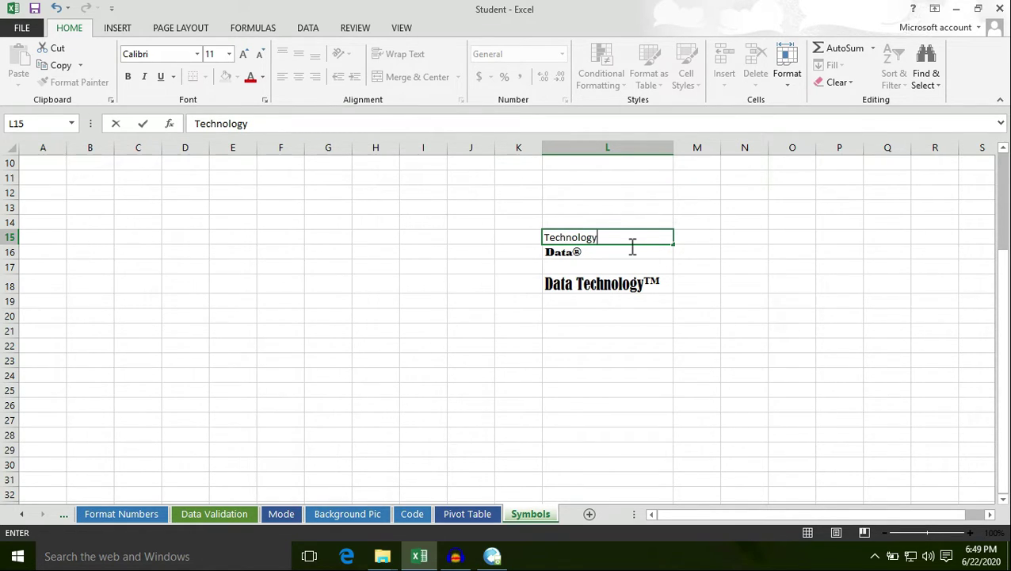
click(686, 265)
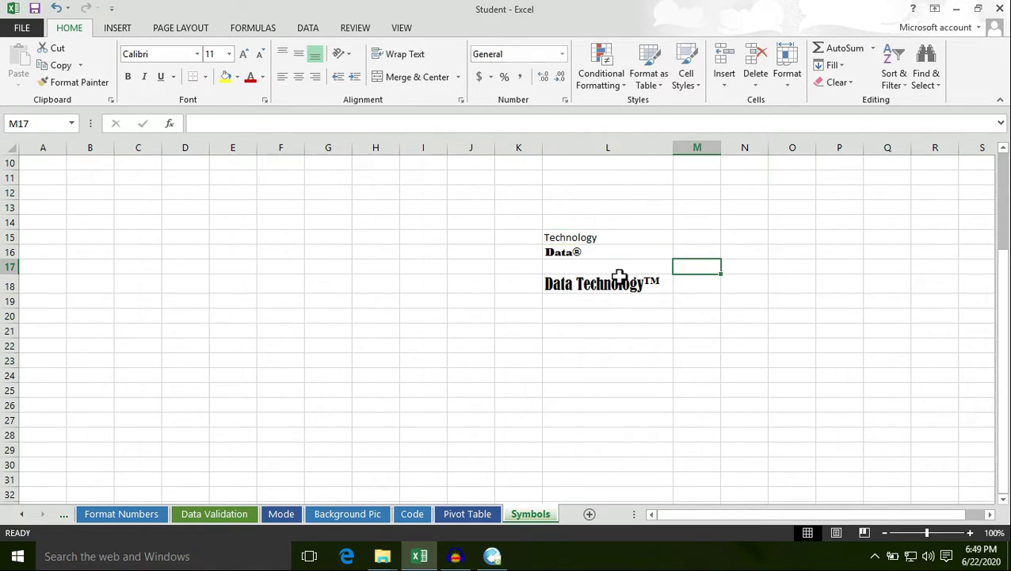
click(614, 238)
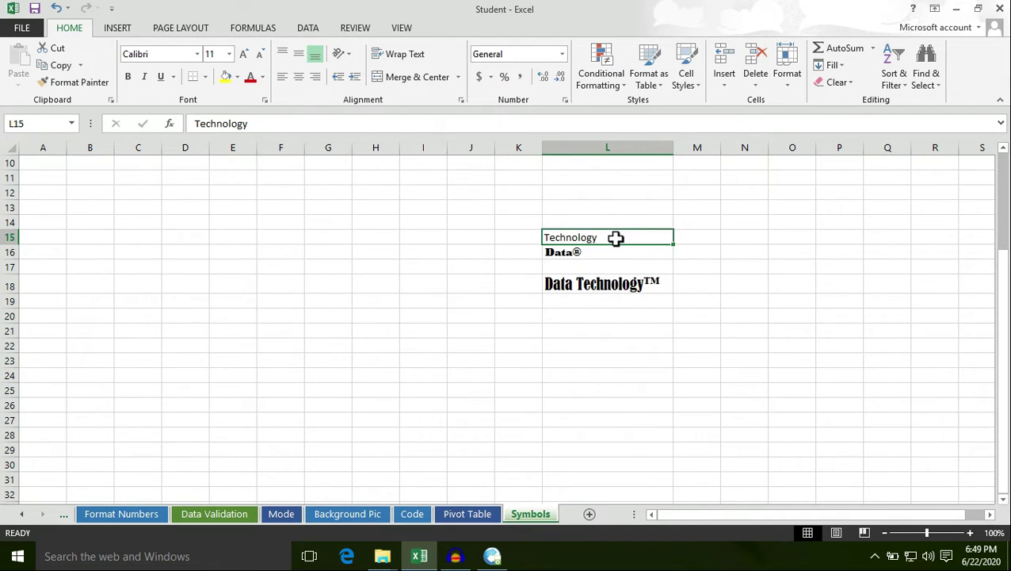
double_click(616, 238)
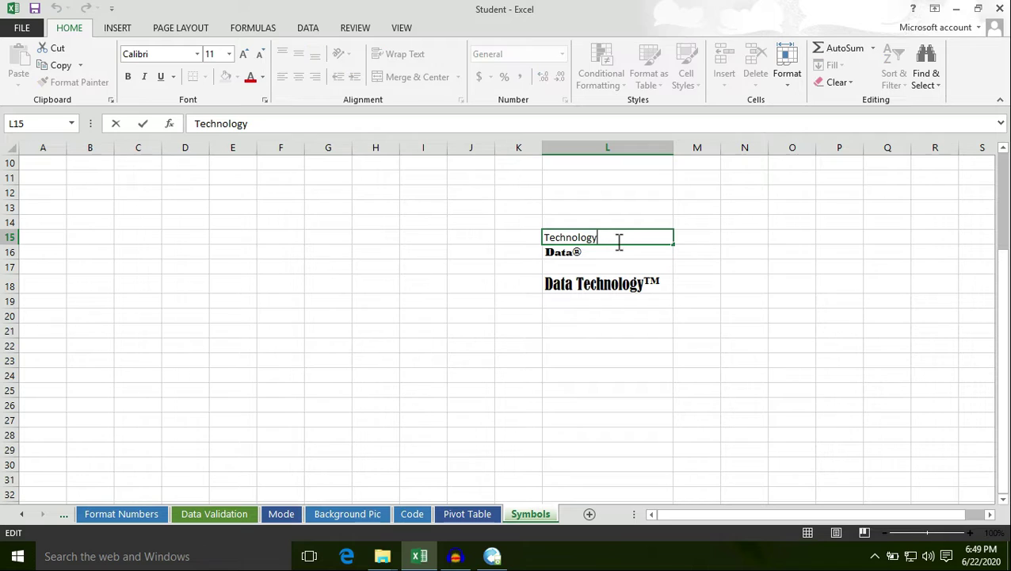
Append the © copyright sign from the Symbol dialog's recently used symbols to Technology in L15
click(116, 30)
click(888, 66)
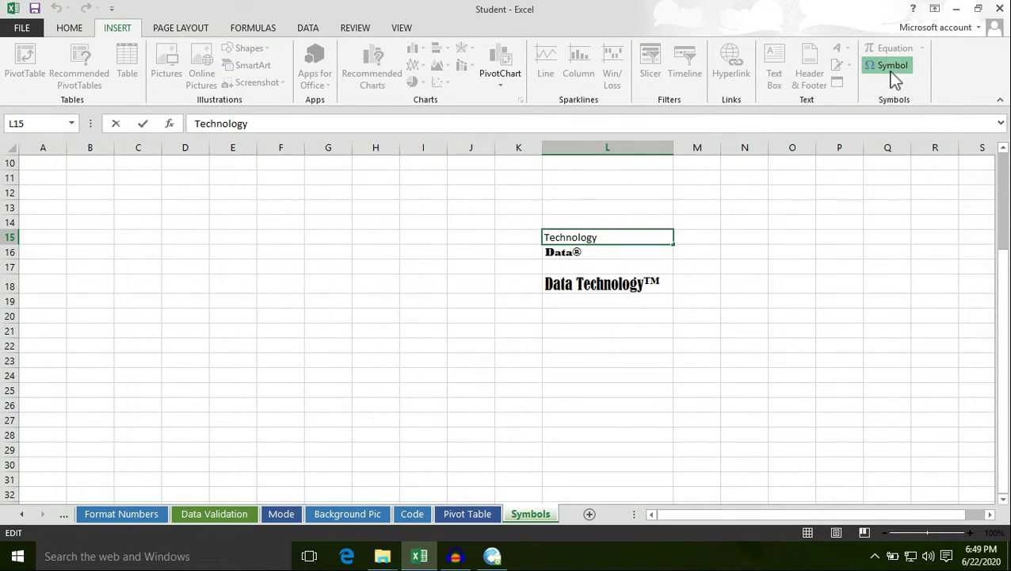
drag(674, 67, 618, 53)
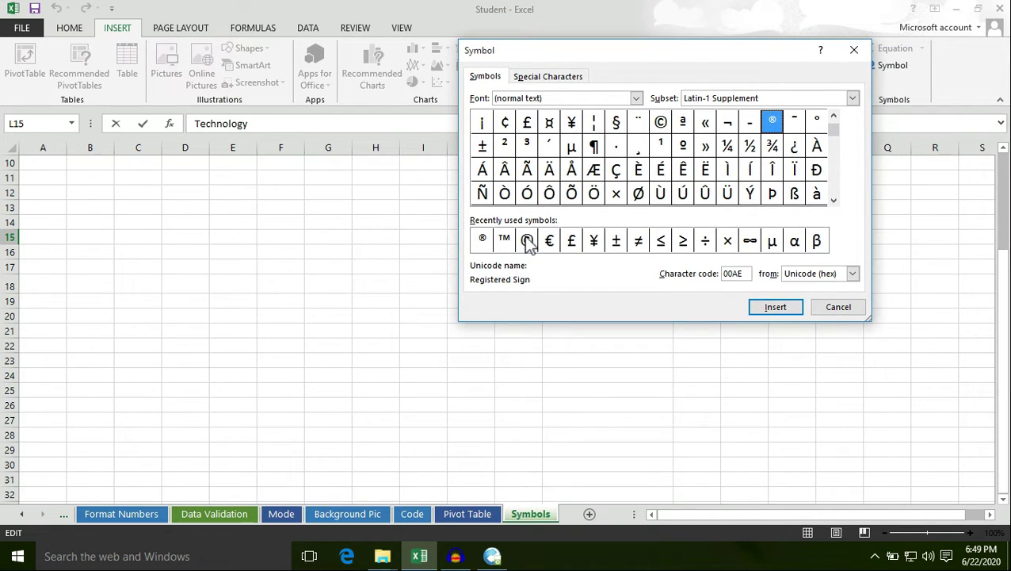
click(527, 241)
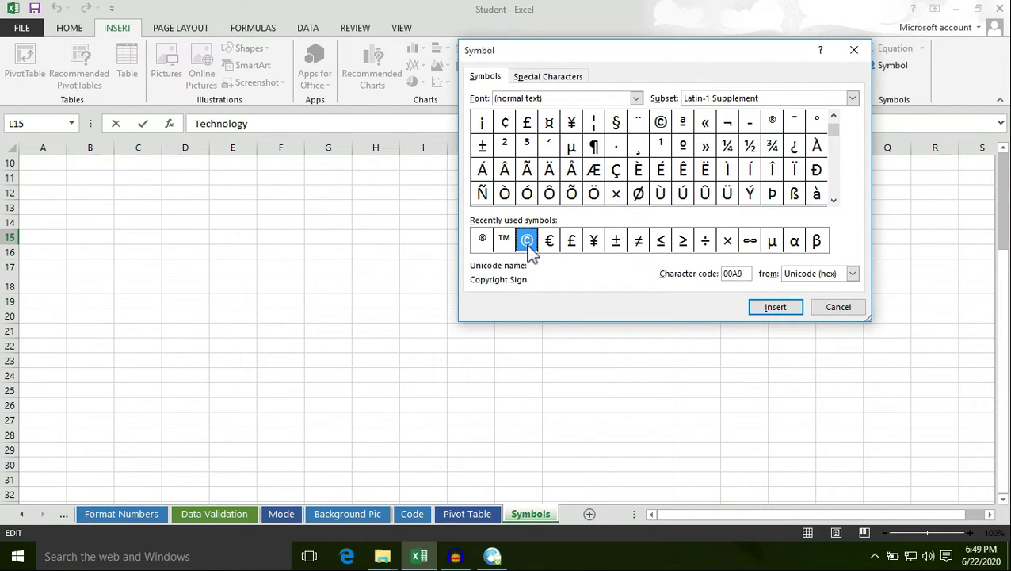
click(783, 310)
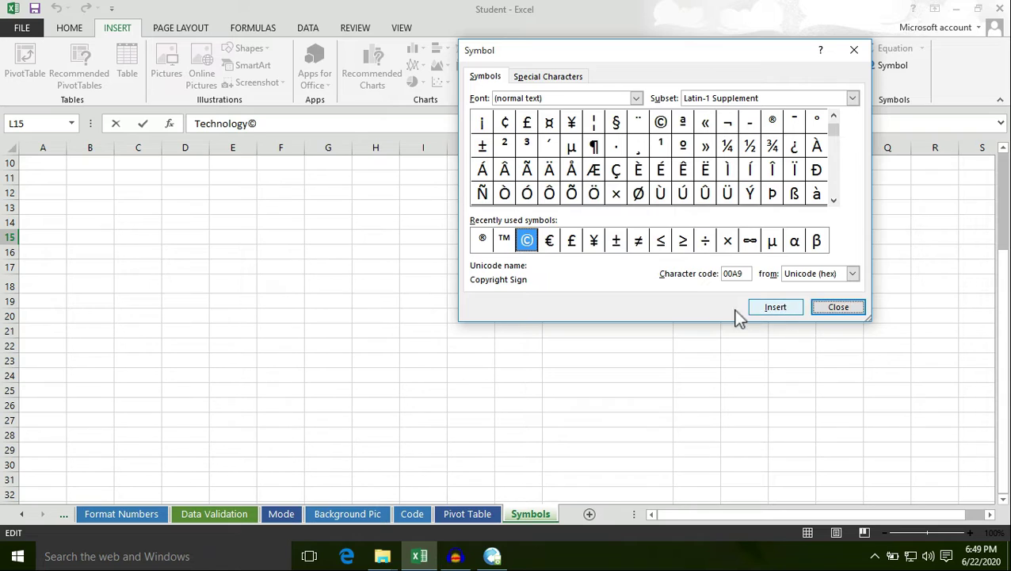
click(829, 309)
click(832, 301)
click(745, 296)
click(616, 238)
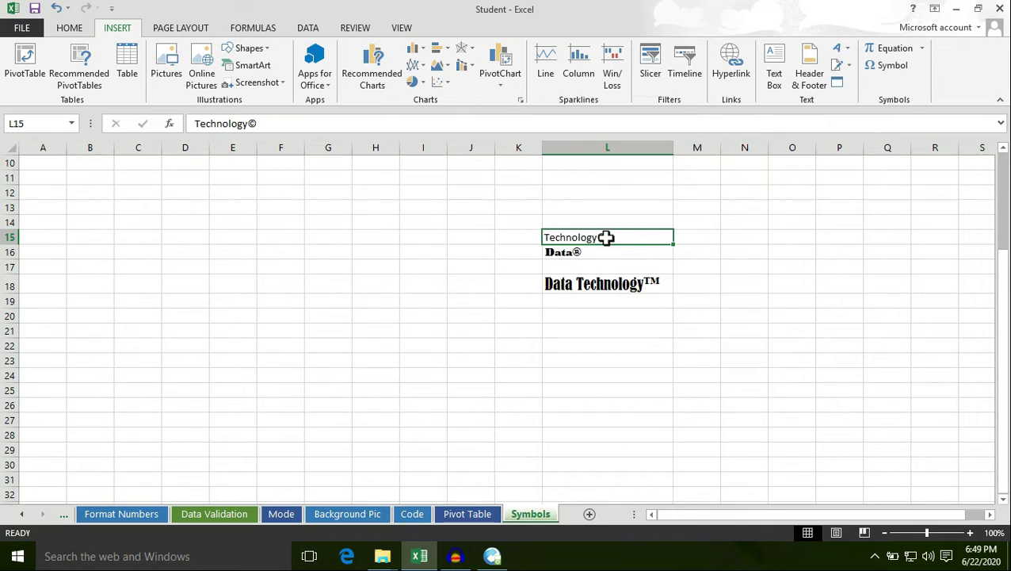
Select the full Technology© text in L15 and apply the Bodoni MT Black font
double_click(620, 237)
drag(620, 237, 544, 237)
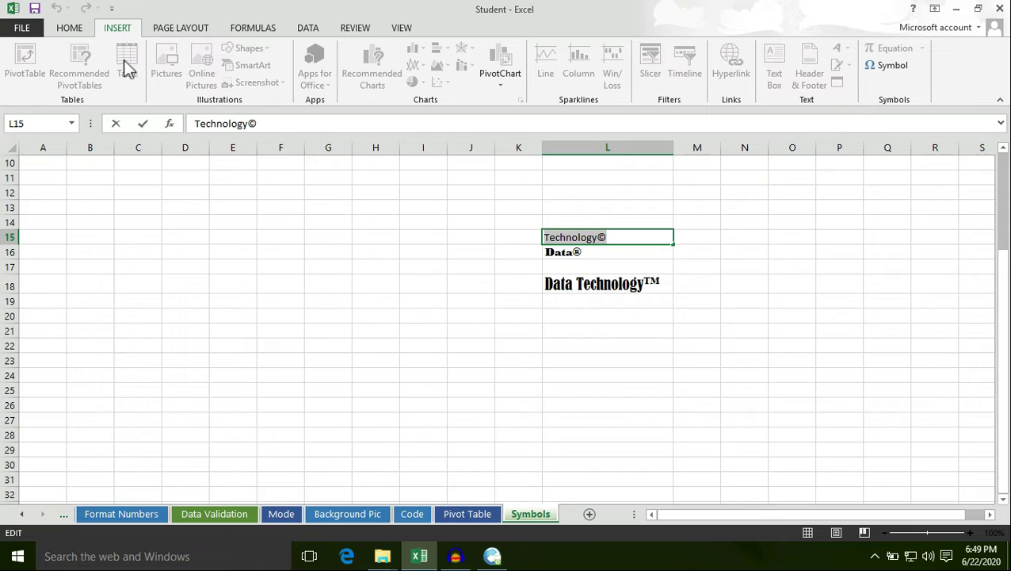
click(69, 27)
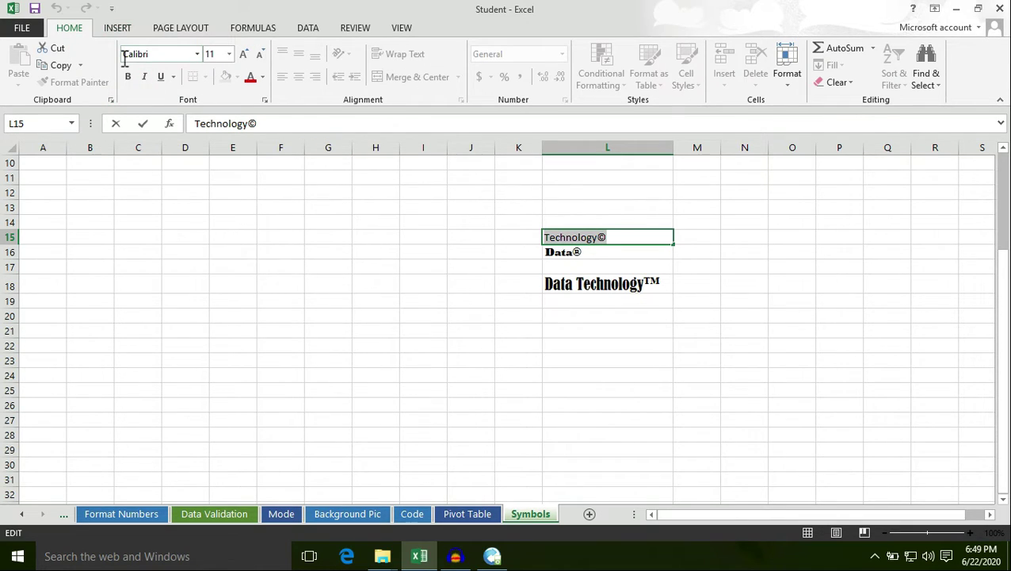
click(199, 53)
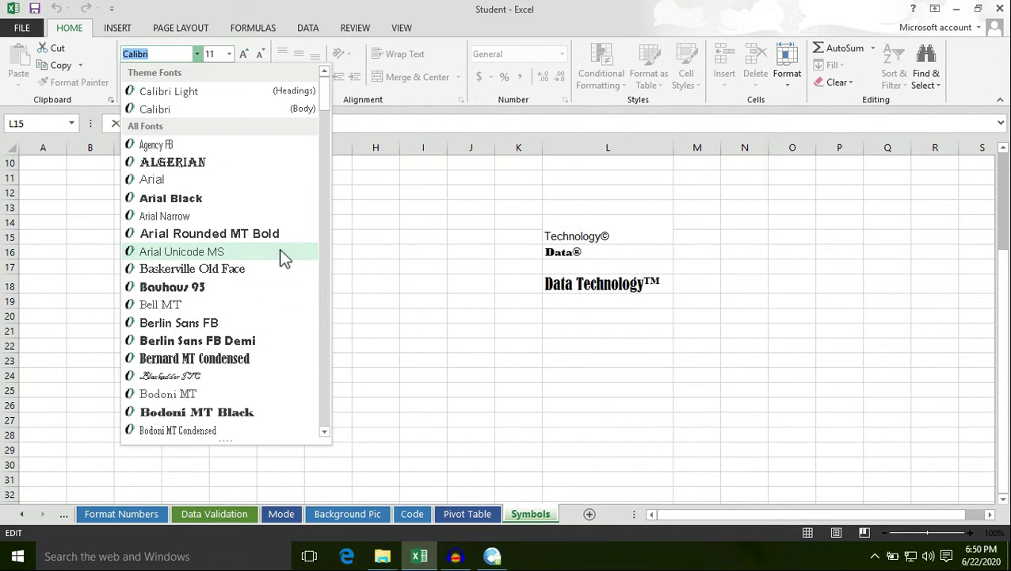
scroll(270, 323, down, 1)
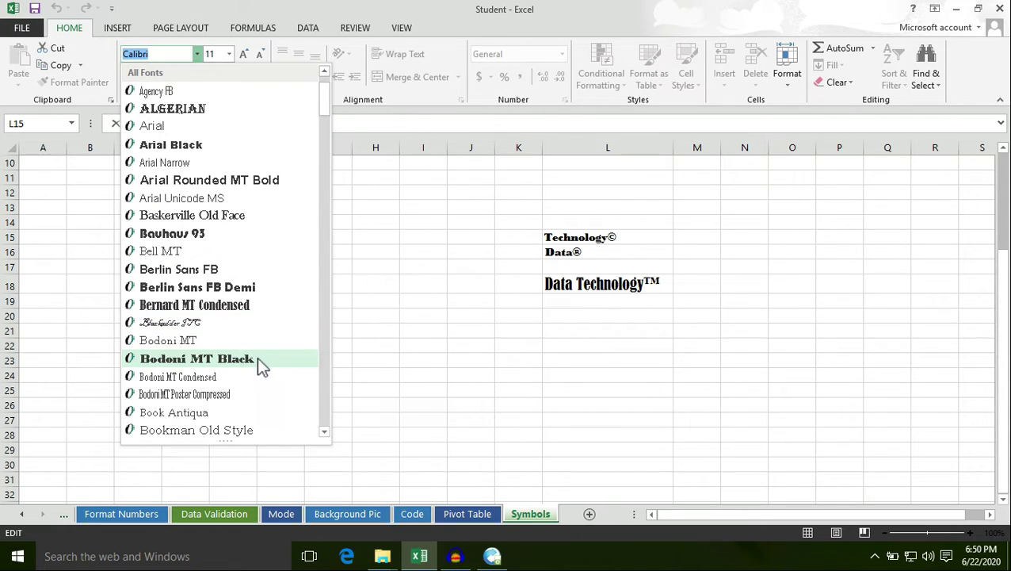
scroll(257, 358, down, 1)
scroll(262, 266, down, 2)
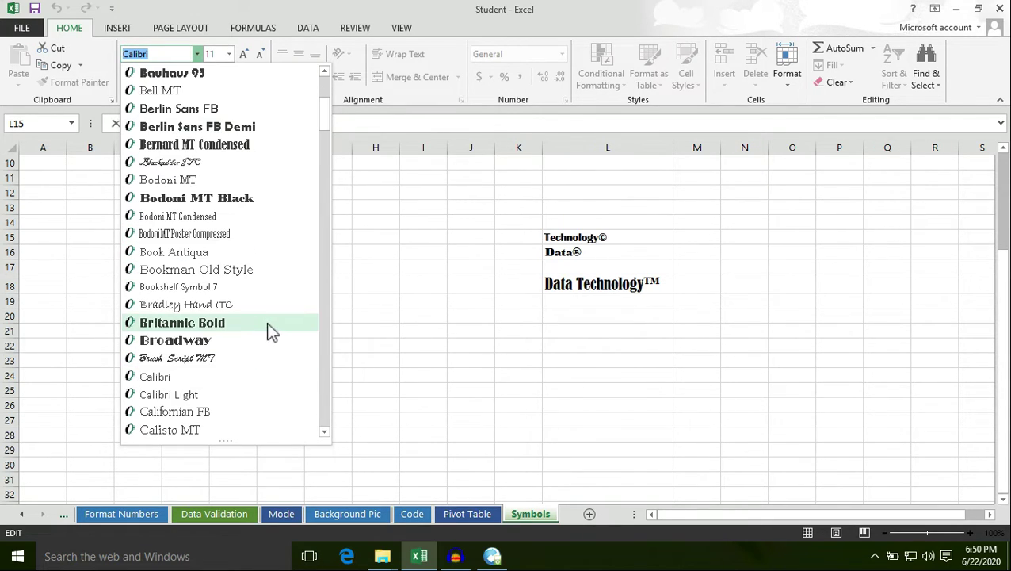
scroll(238, 349, down, 5)
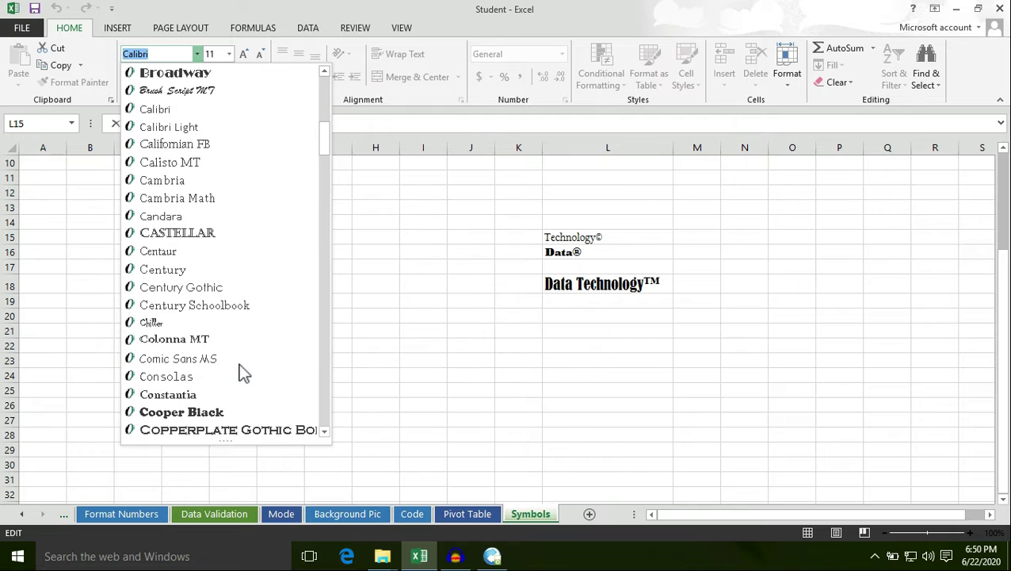
scroll(242, 373, down, 3)
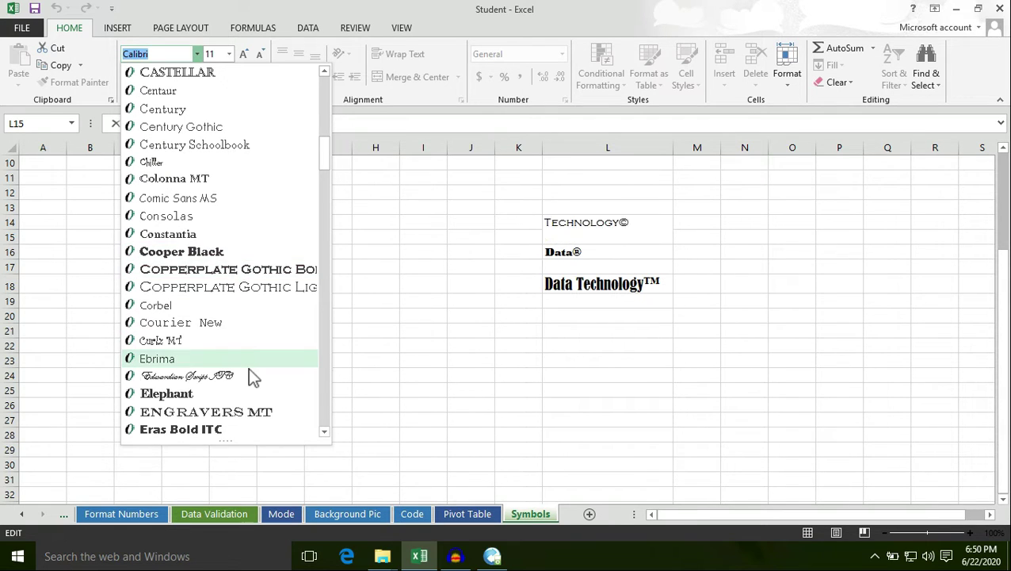
scroll(253, 375, down, 3)
scroll(268, 325, up, 12)
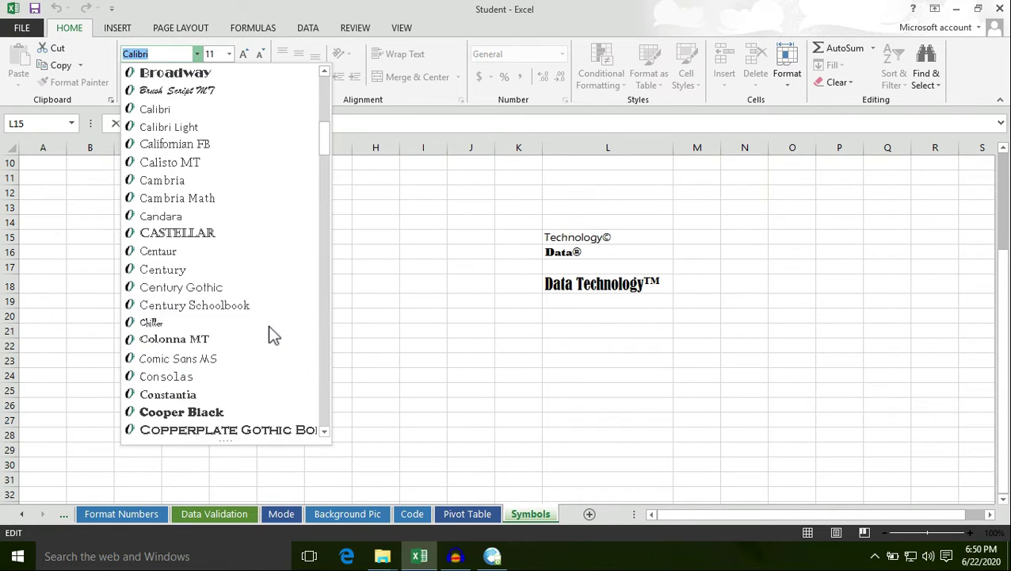
scroll(268, 325, up, 3)
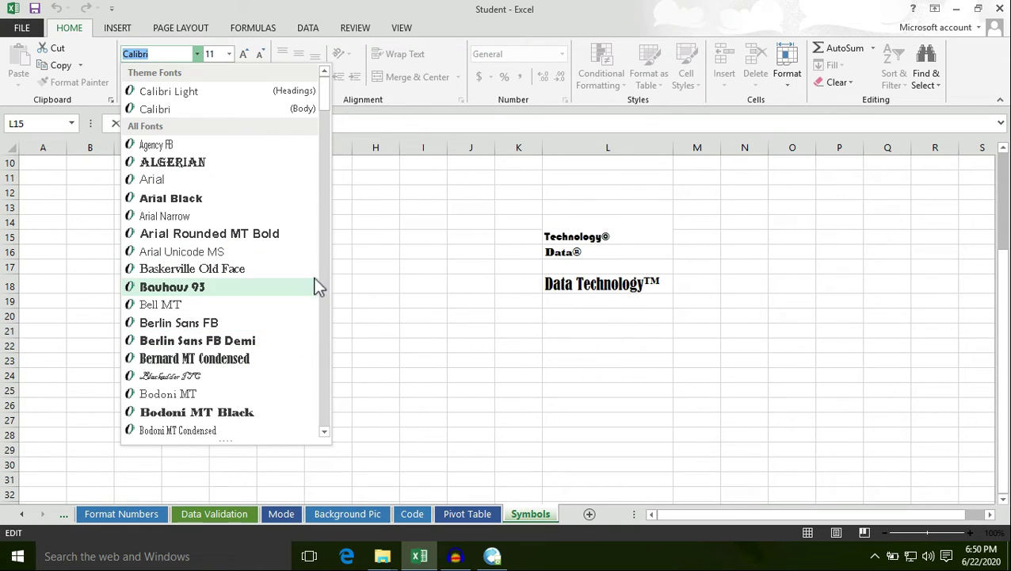
scroll(285, 344, down, 7)
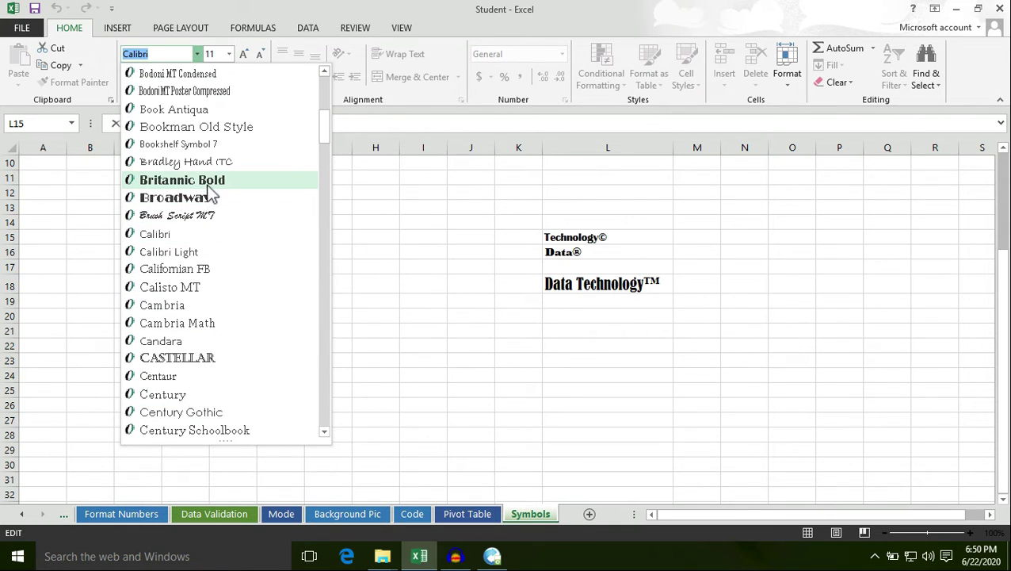
scroll(244, 258, up, 2)
scroll(243, 258, up, 1)
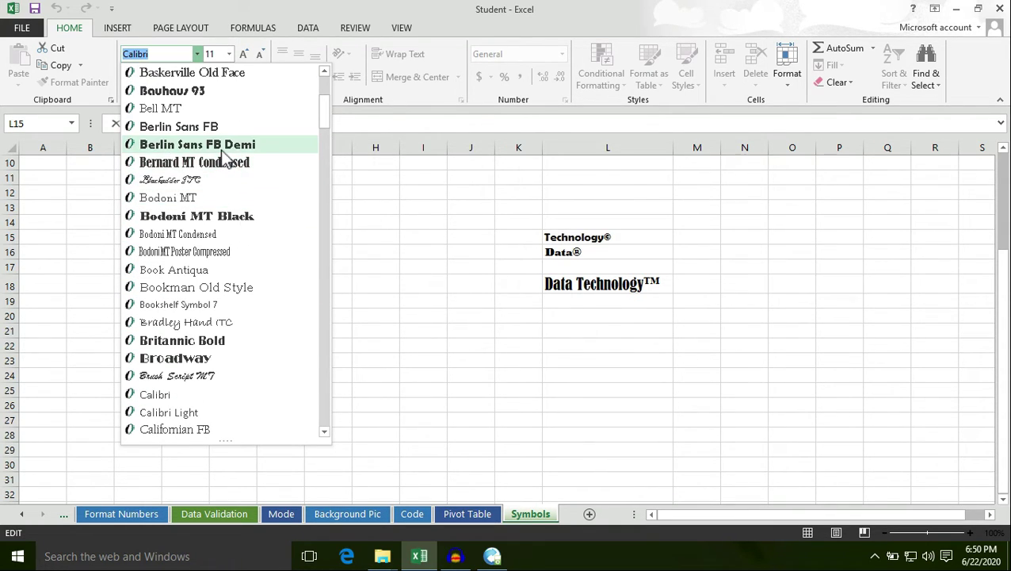
click(229, 216)
click(564, 350)
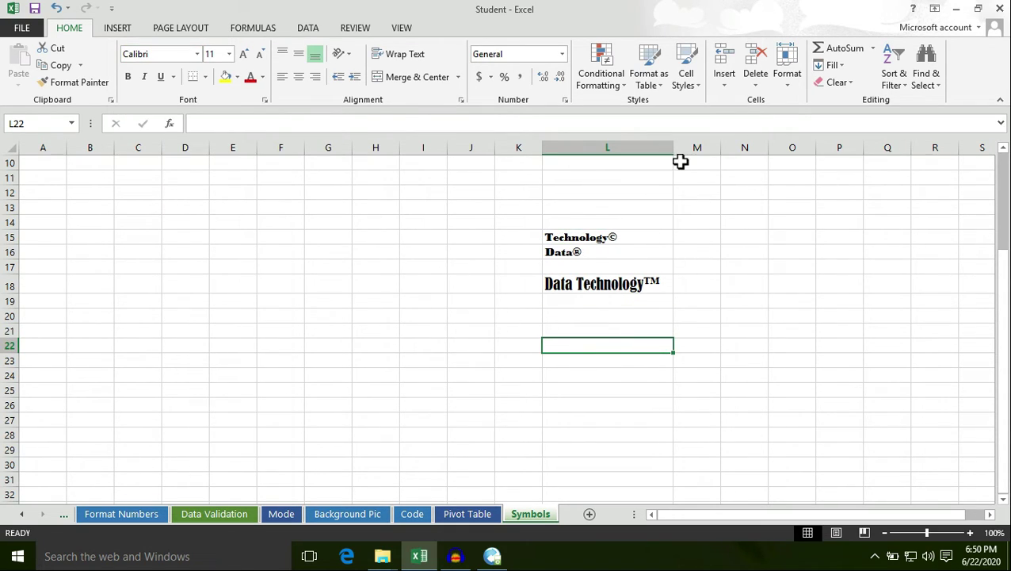
Drag column L's border slightly wider and save the workbook
drag(674, 147, 684, 147)
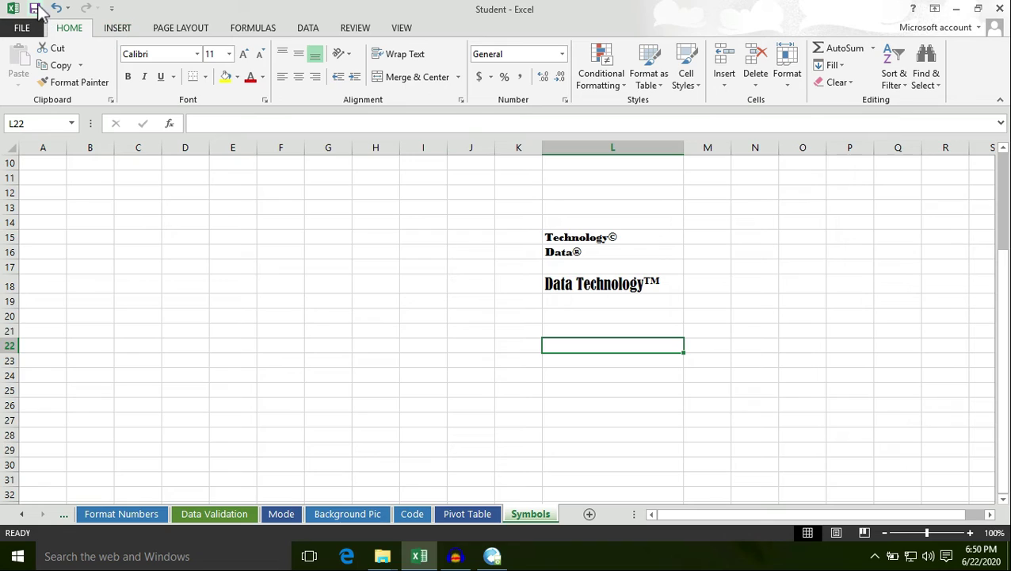
click(35, 8)
click(719, 287)
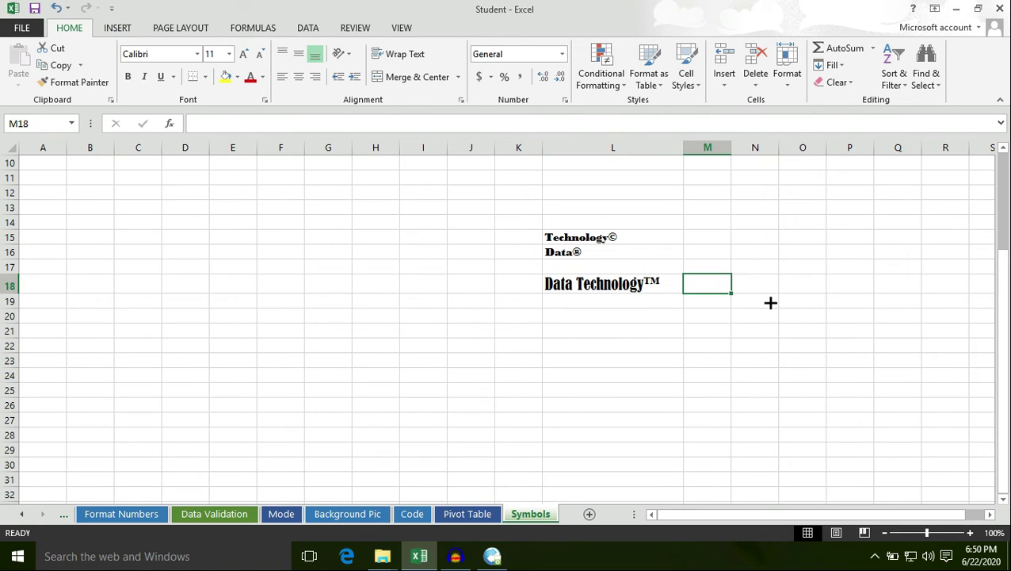